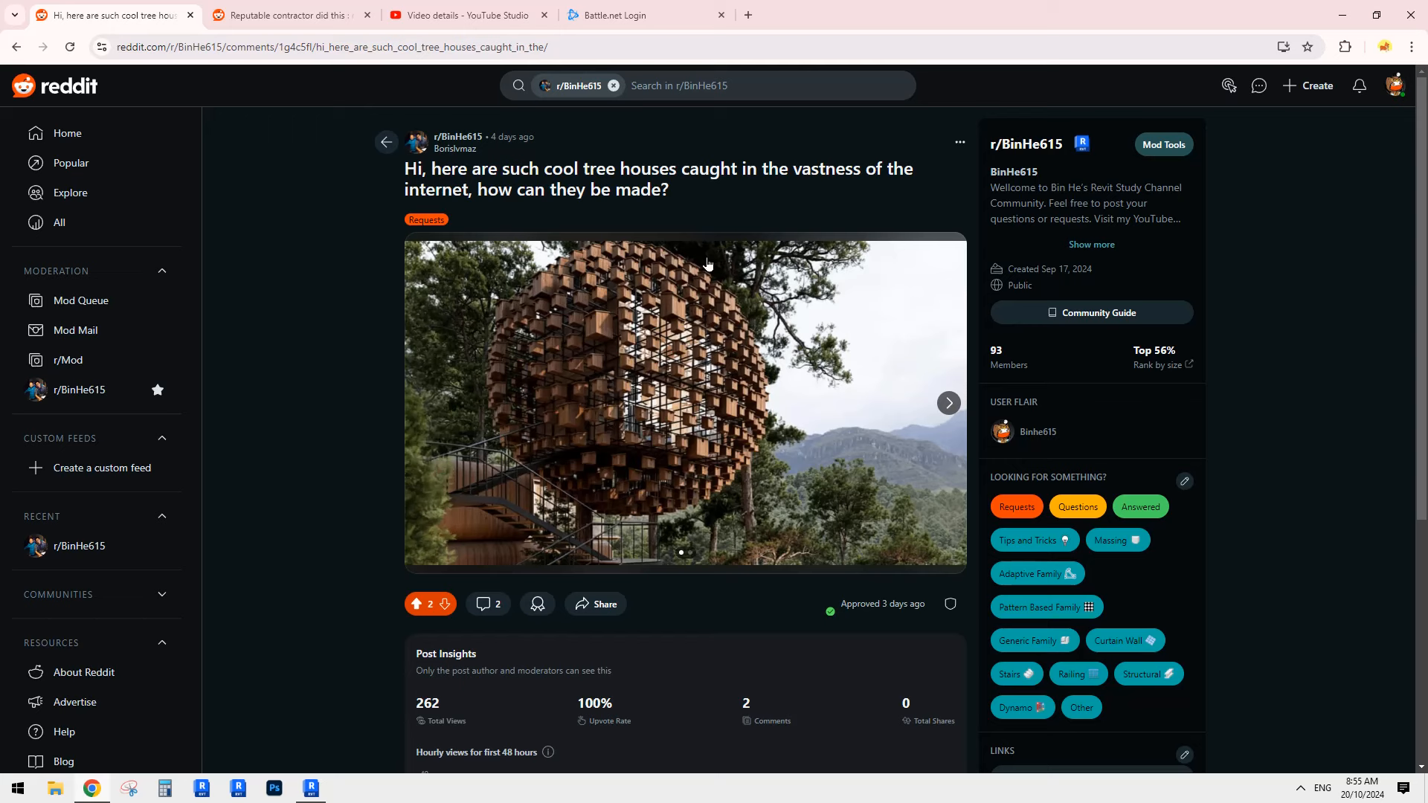
Review the Reddit post about the cube-covered tree house and its comments, then switch to Revit
scroll(615, 432, "down", 5)
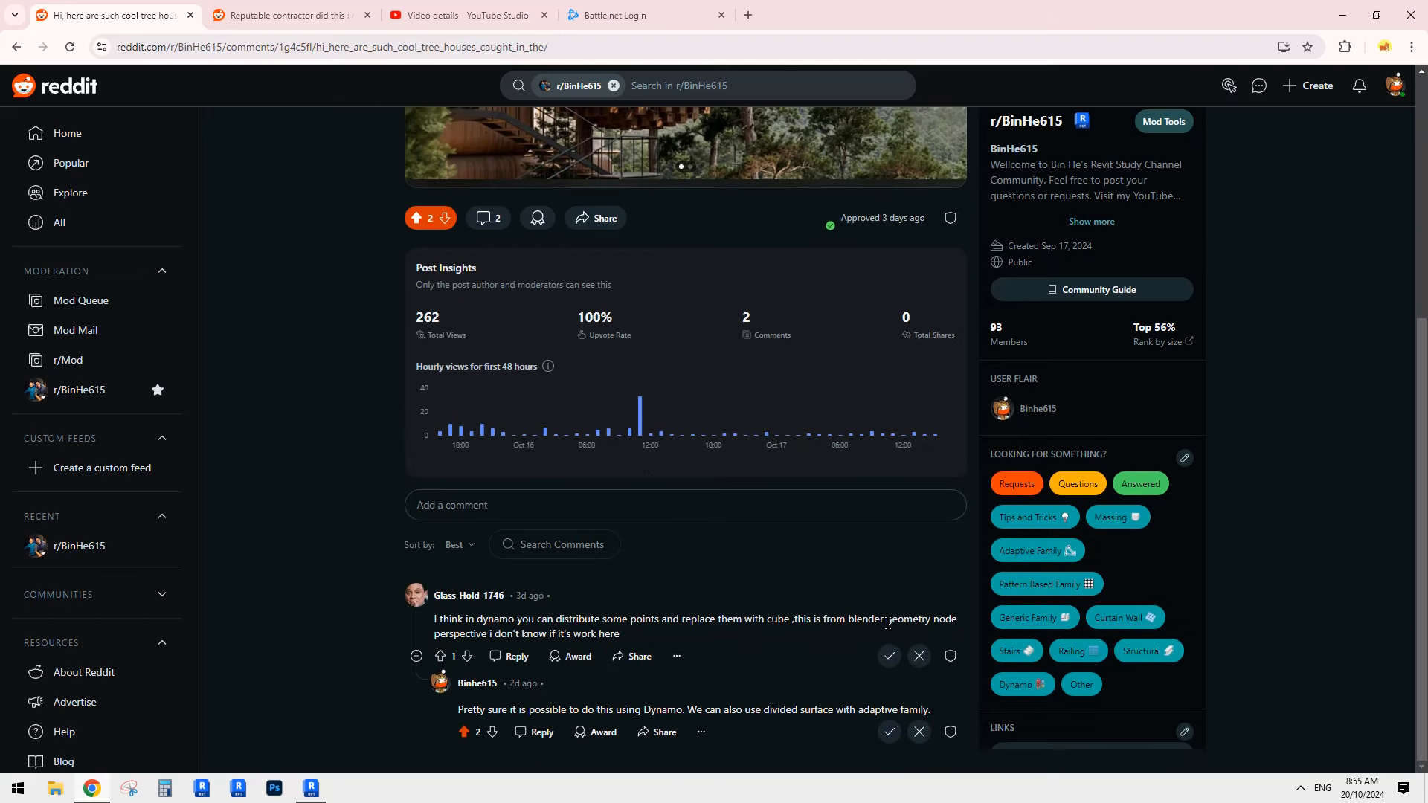
scroll(627, 606, "up", 5)
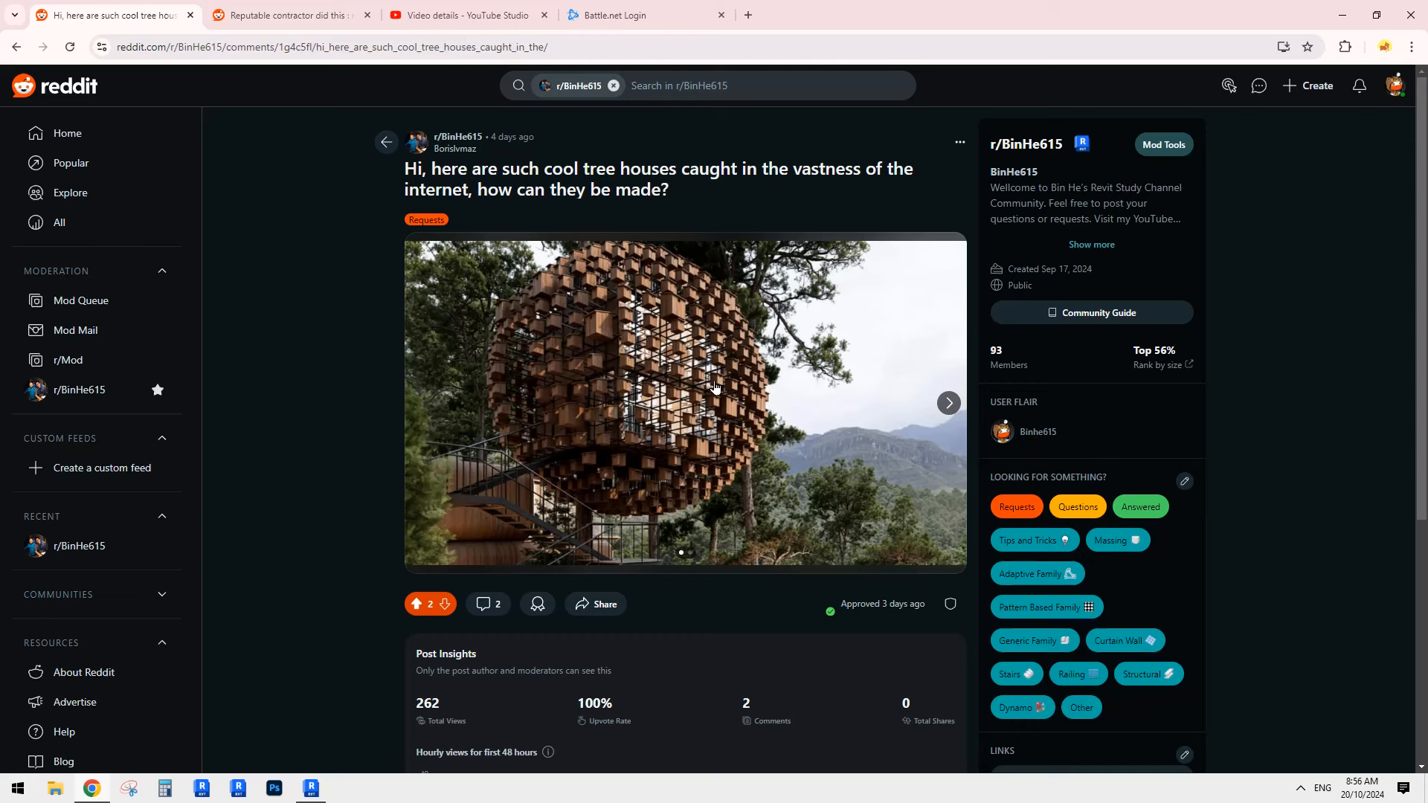
left_click(313, 790)
left_click(256, 207)
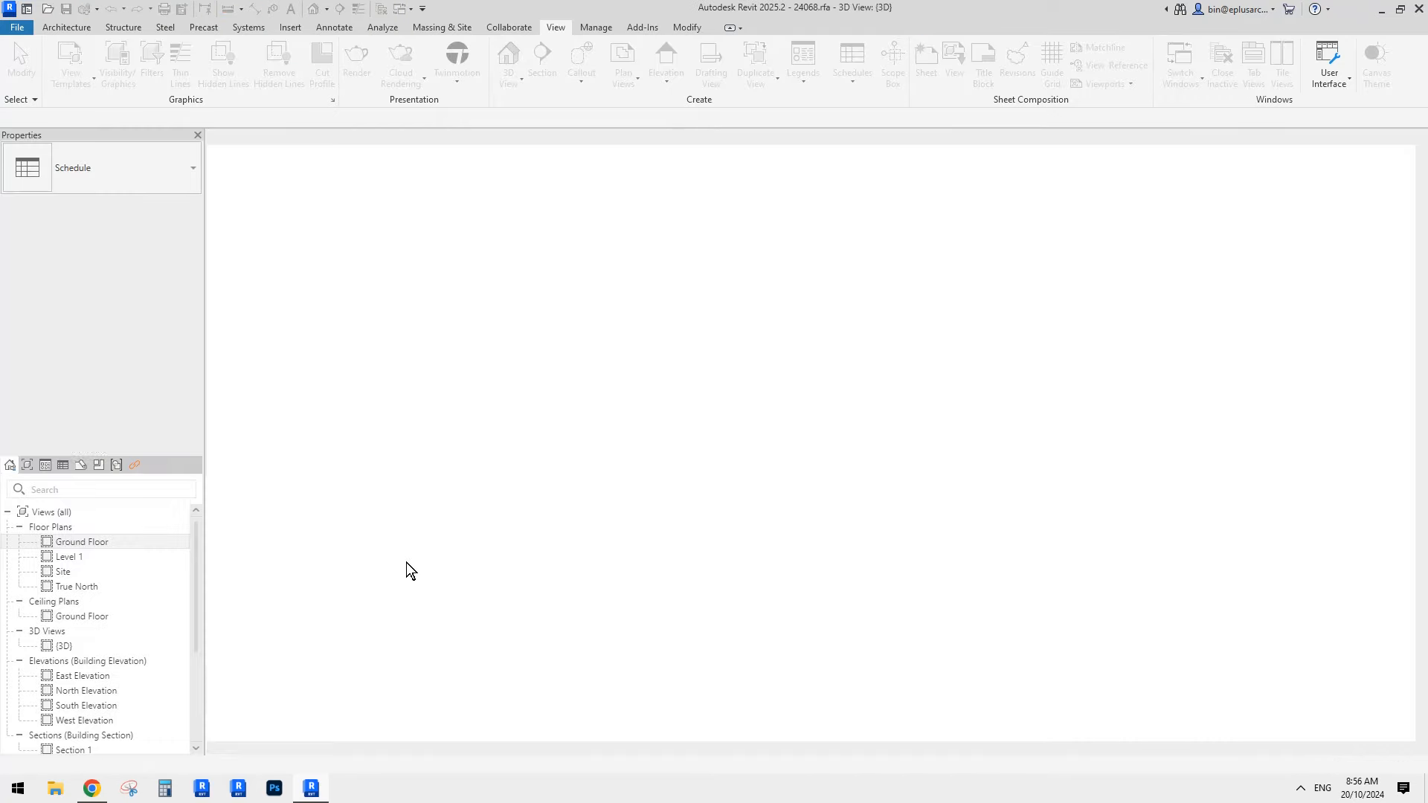
Examine the finished sphere of cubes in 24068.rfa from several angles
scroll(821, 487, "up", 5)
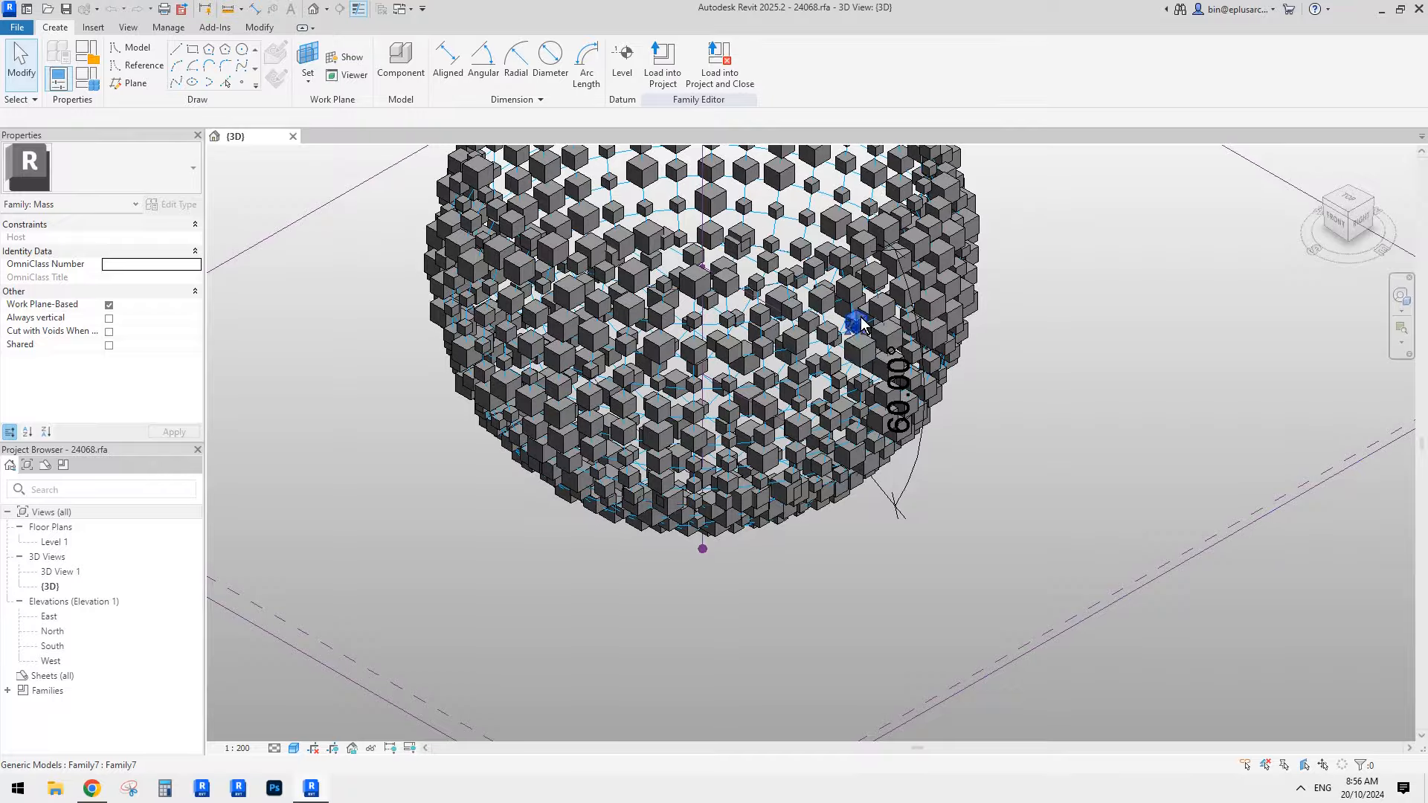
left_click(859, 325)
middle_click_drag(910, 443, 953, 242, "shift")
left_click(1016, 357)
middle_click_drag(1018, 360, 841, 245, "shift")
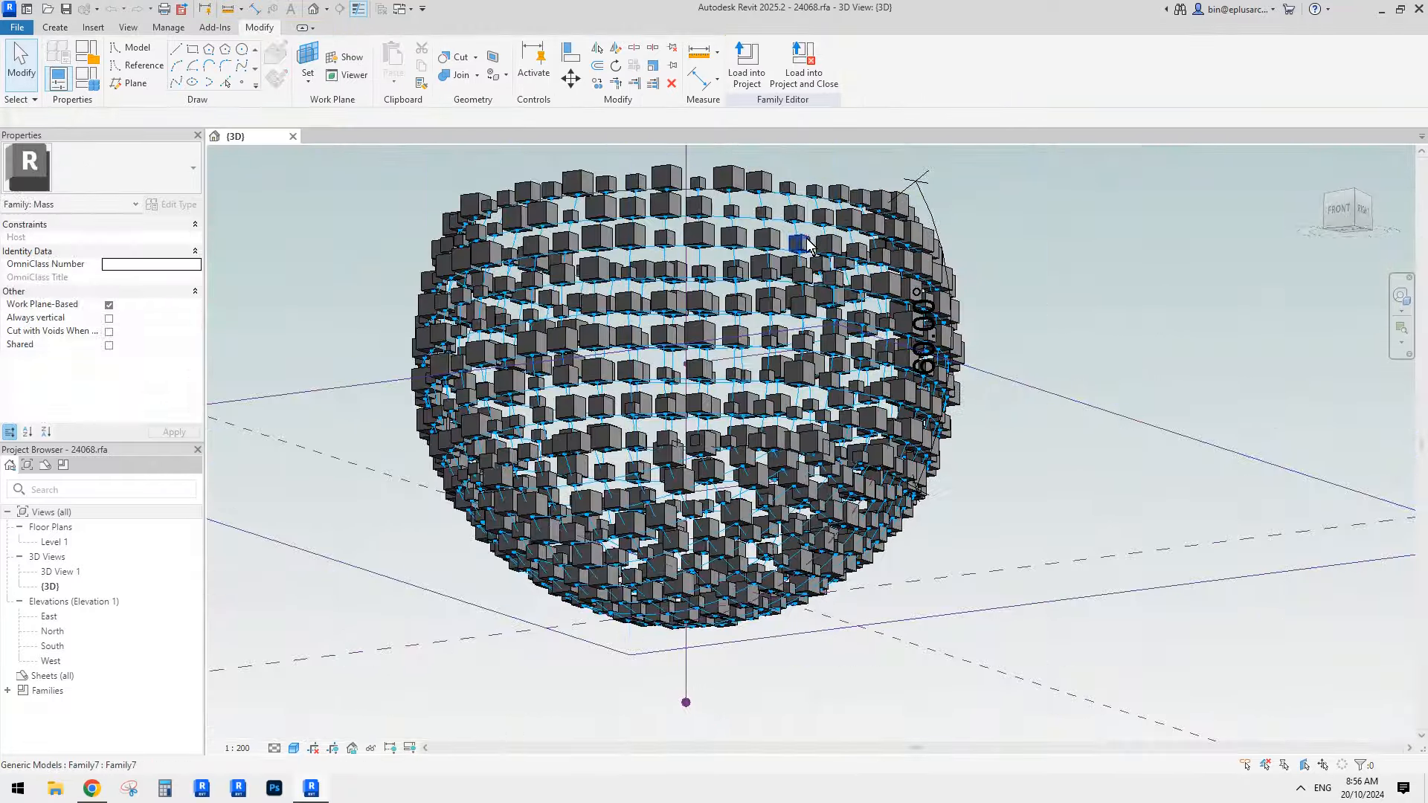
Select one of the cubes on the sphere's upper front and set its W to 900
left_click(803, 242)
scroll(774, 292, "up", 1)
left_click(777, 288)
left_click(808, 309)
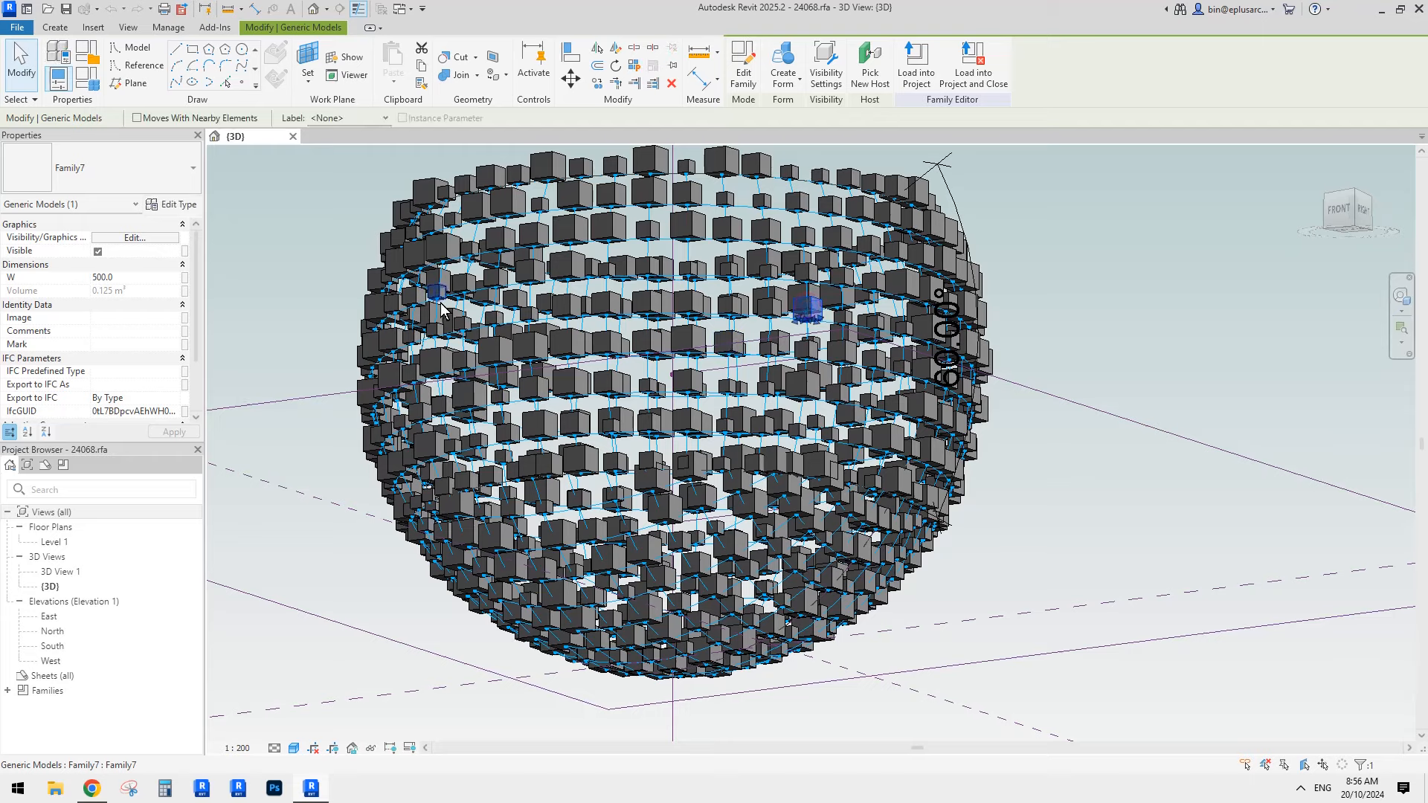
left_click(772, 308)
middle_click_drag(641, 242, 637, 249)
left_click(675, 239)
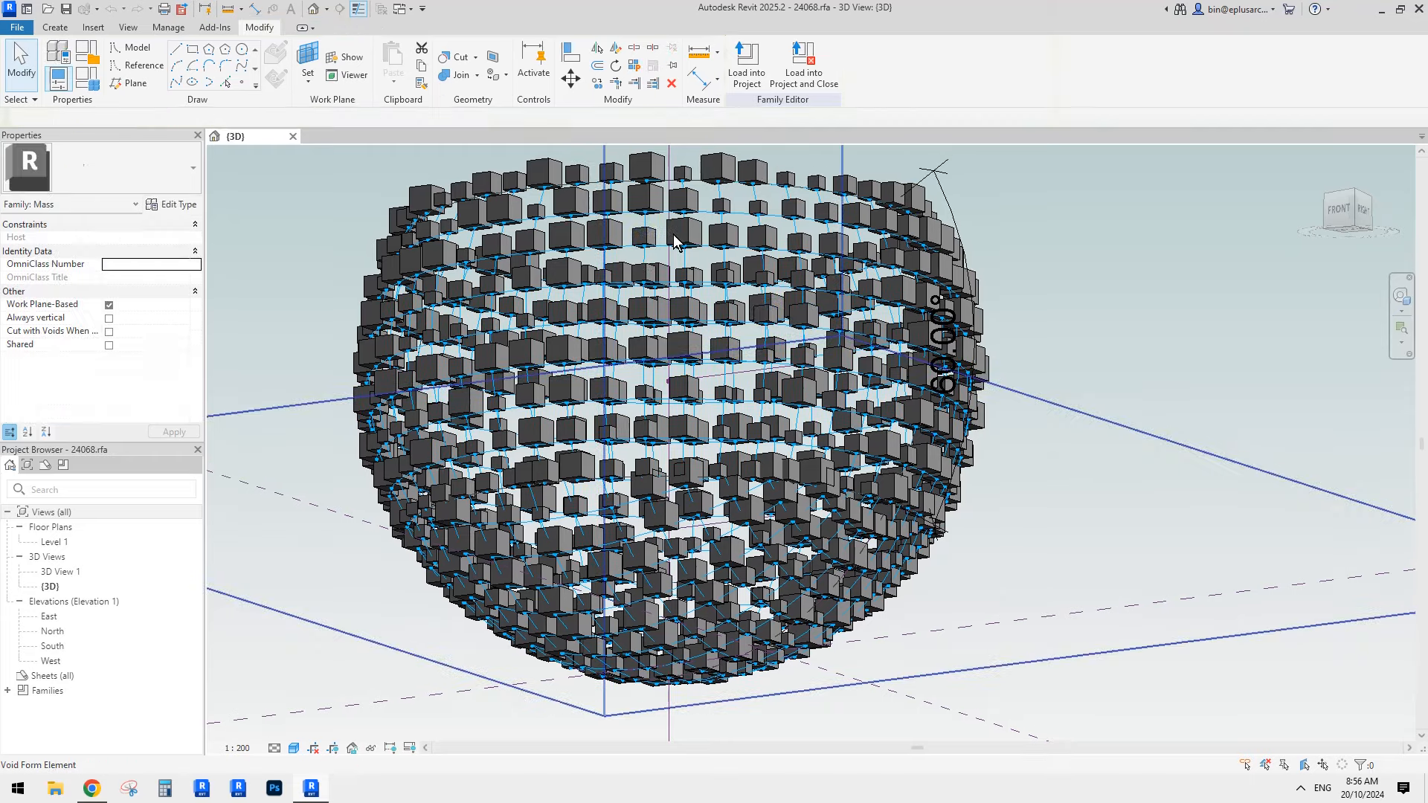
left_click(682, 233)
left_click(693, 245)
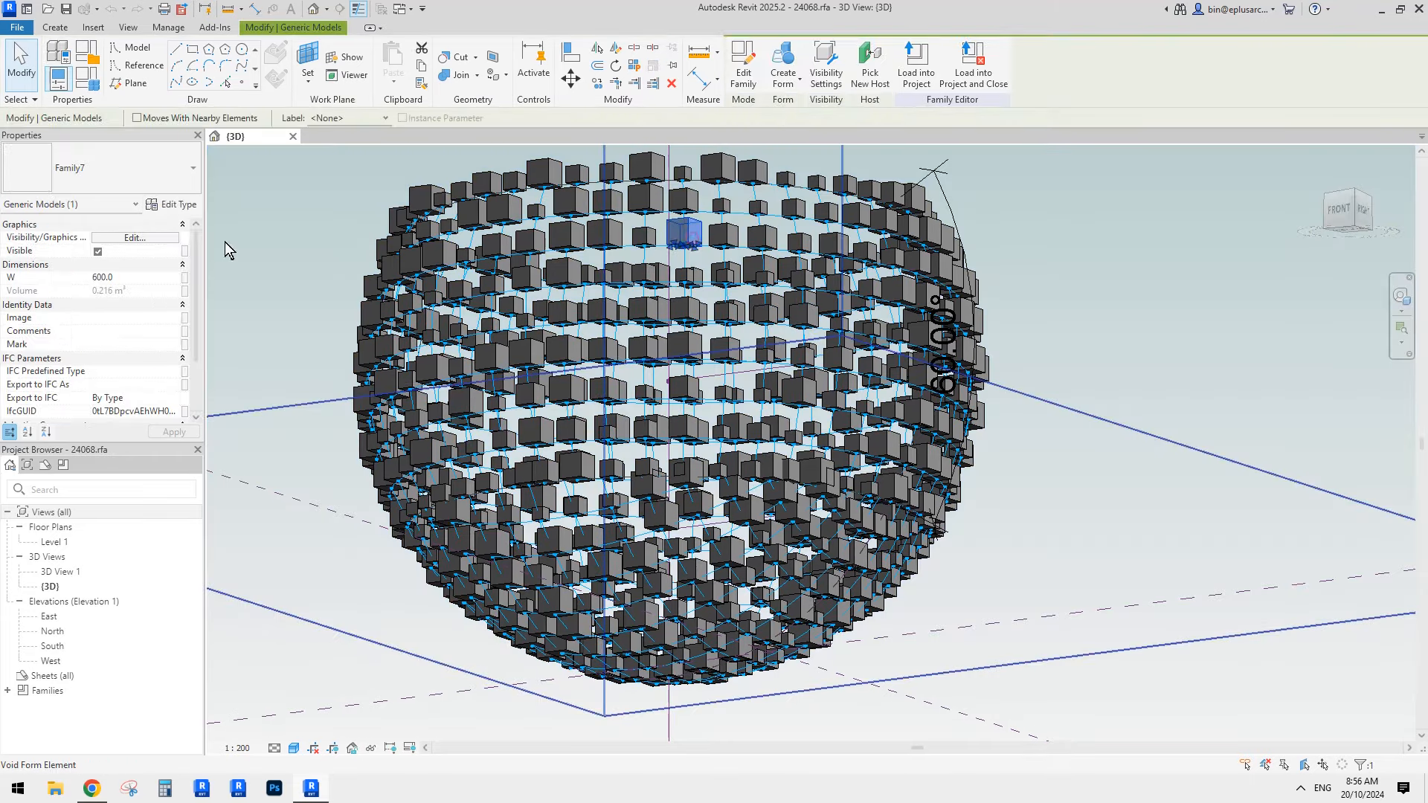
left_click(139, 275)
type("900")
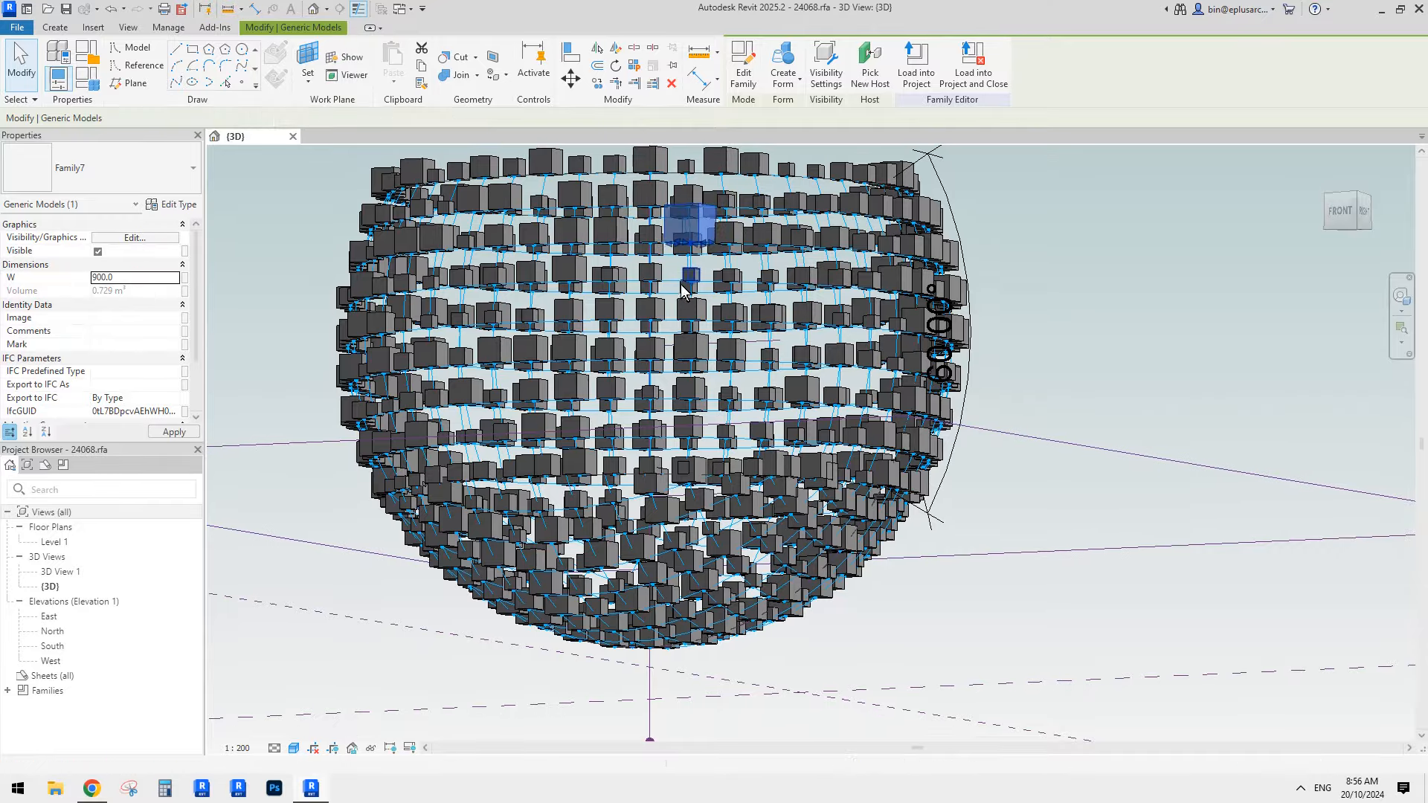
key("Escape")
middle_click_drag(737, 316, 764, 484, "shift")
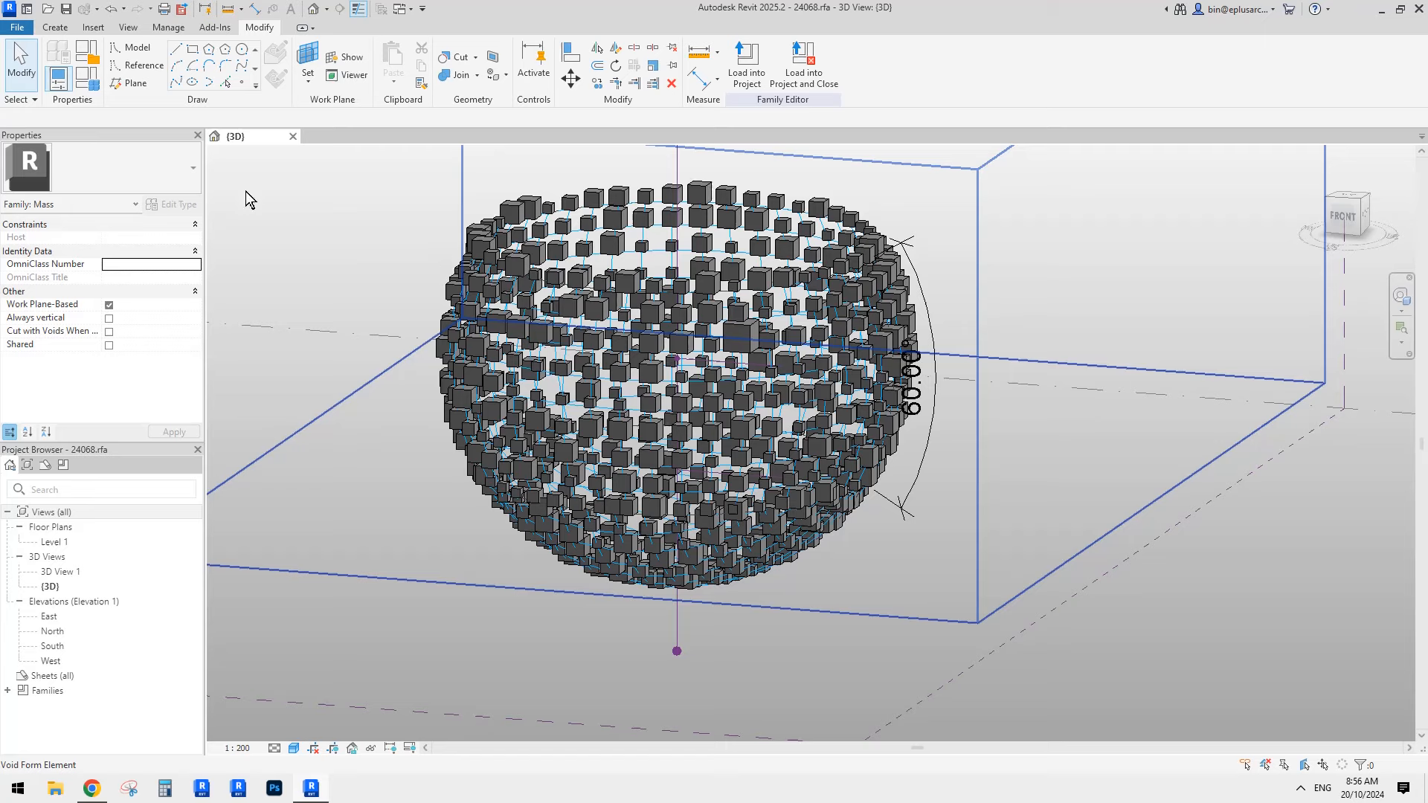
Close 24068.rfa without saving and create a new family from the template in the Conceptual Mass folder
left_click(293, 136)
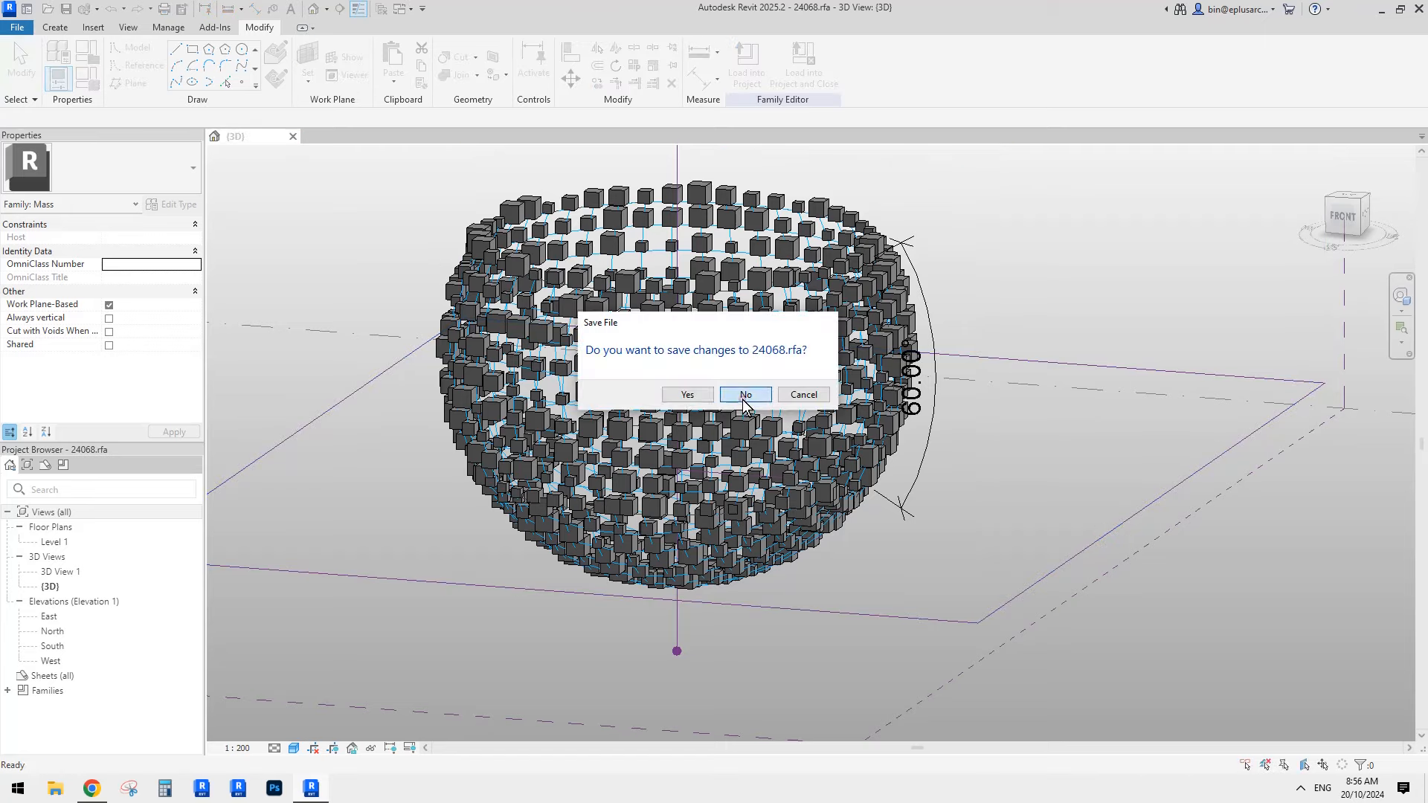
left_click(741, 396)
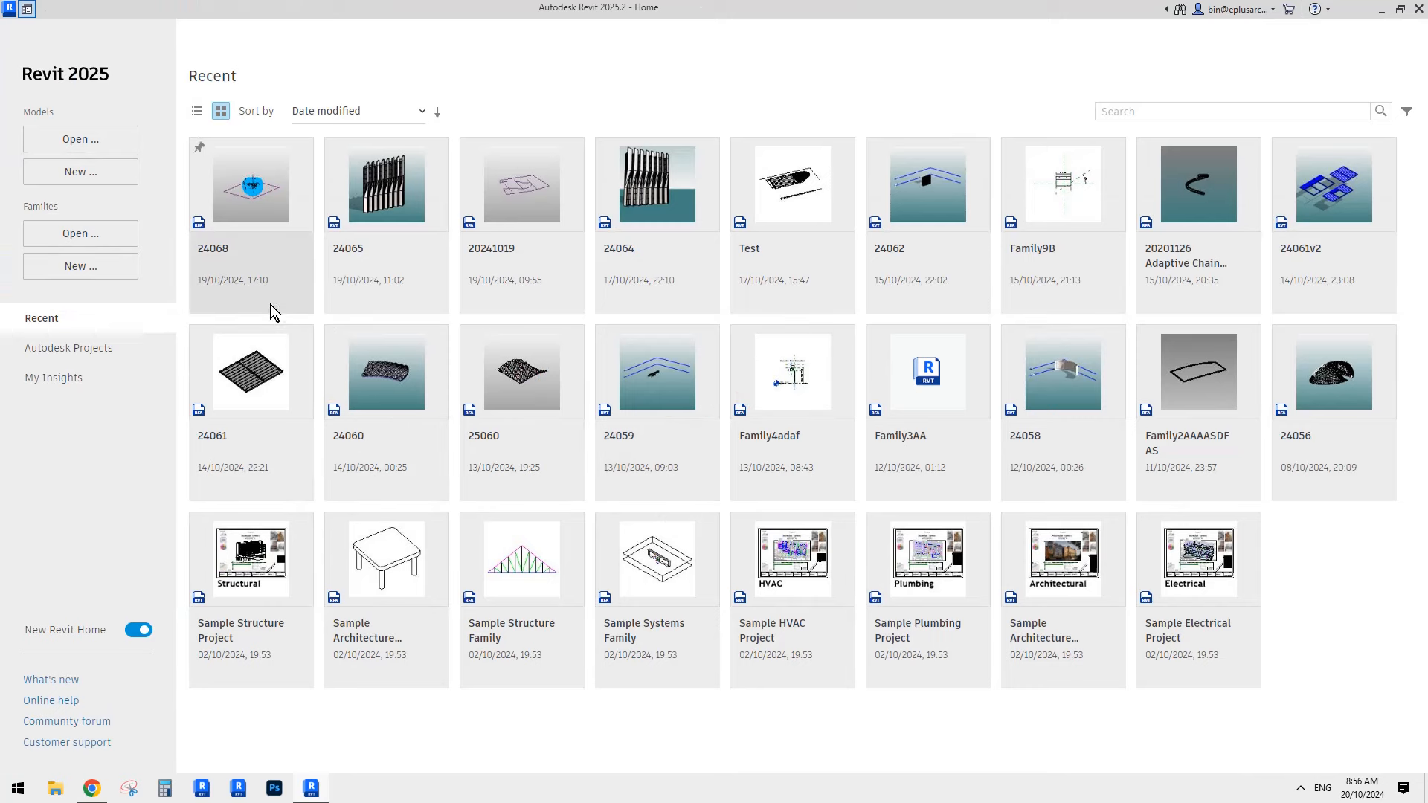
left_click(94, 267)
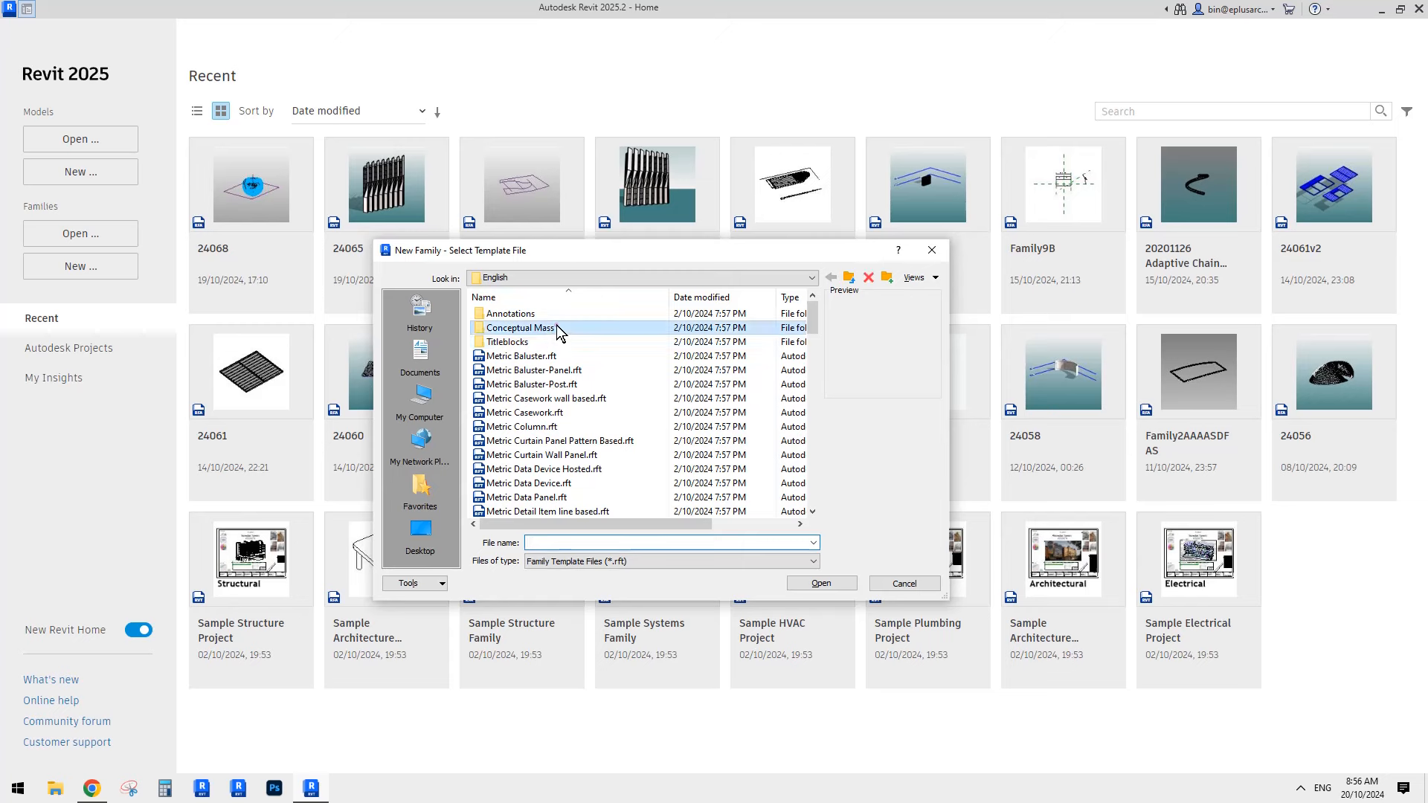
double_click(554, 325)
double_click(538, 316)
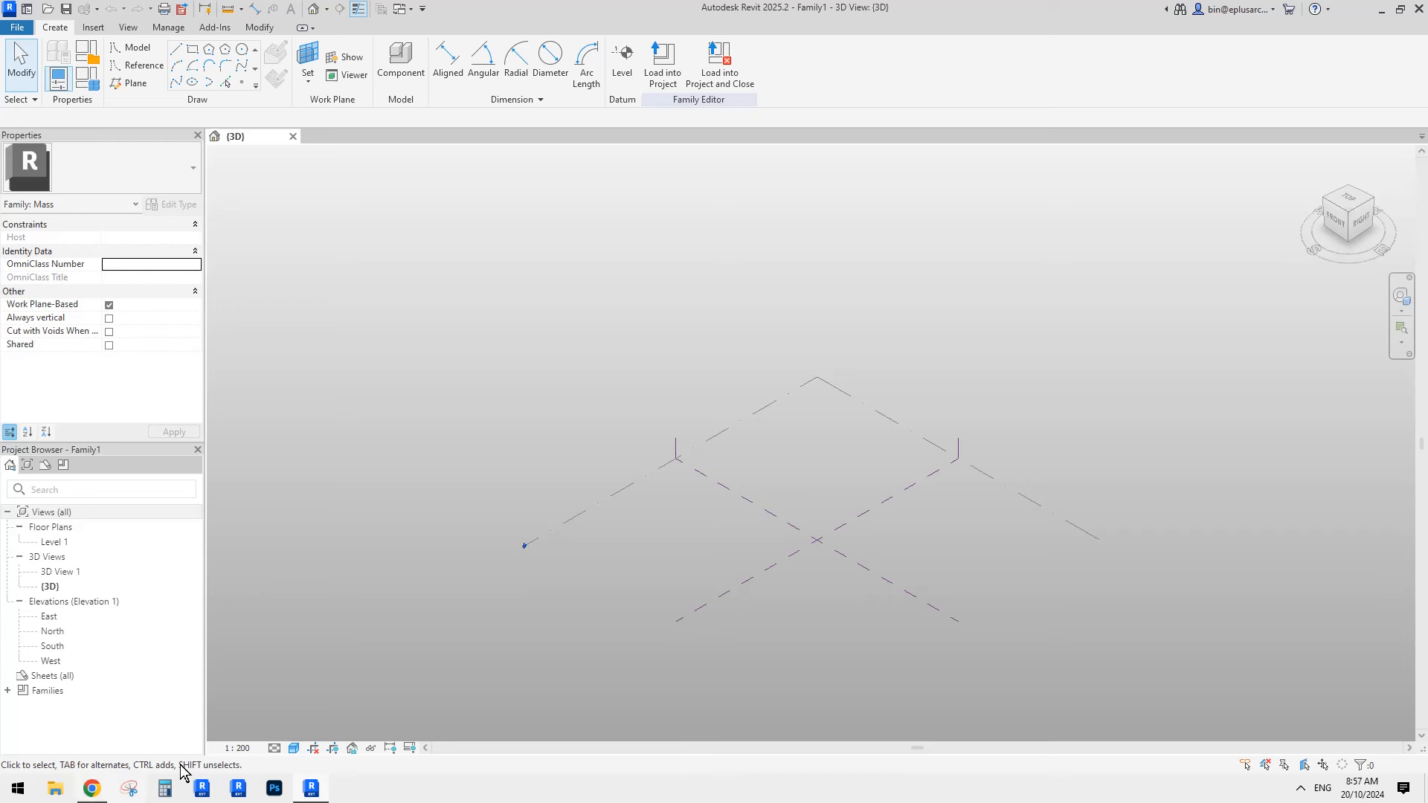
Place a reference point on the Level 1 work plane at the intersection of the two centre reference planes
middle_click_drag(681, 480, 647, 481)
middle_click_drag(730, 515, 756, 504)
scroll(744, 504, "up", 2)
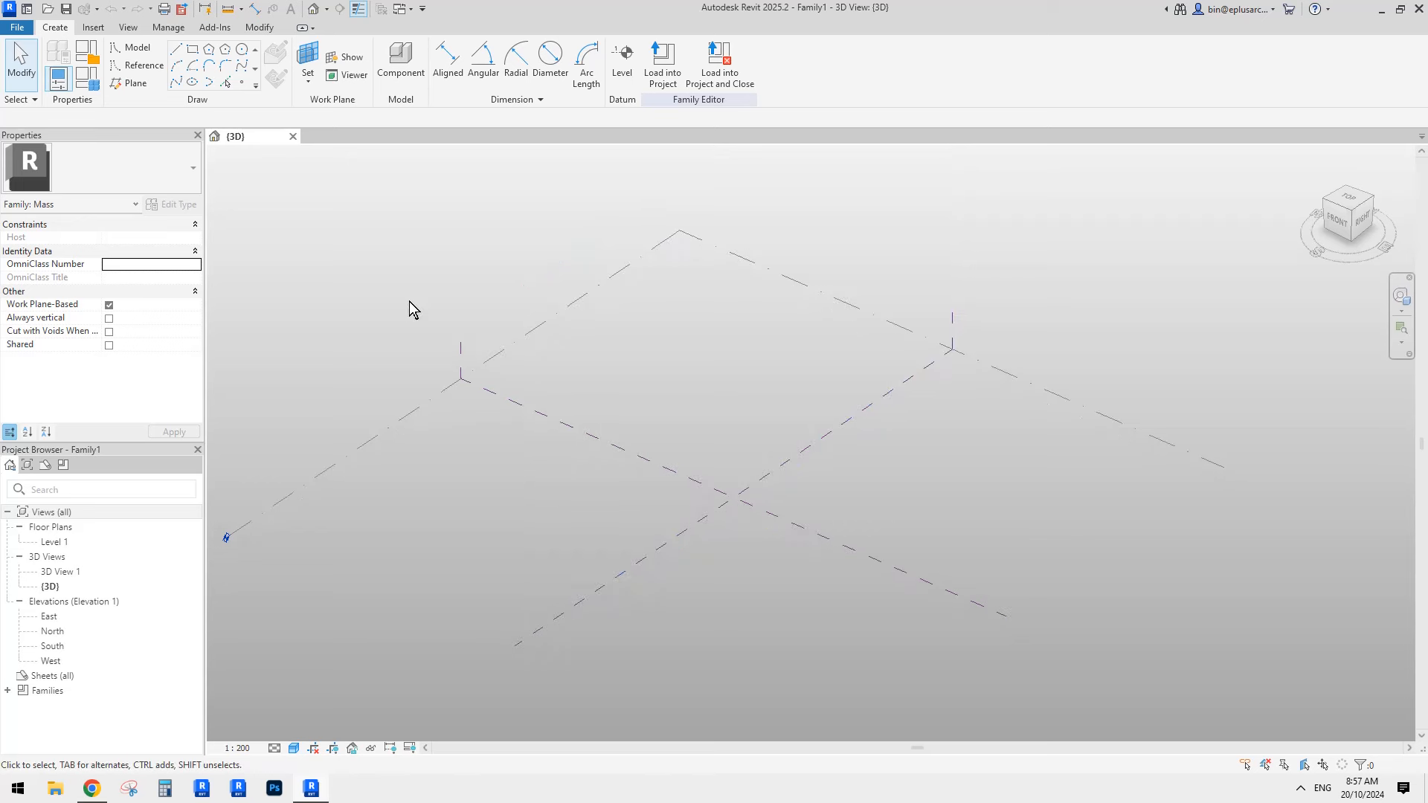
left_click(243, 82)
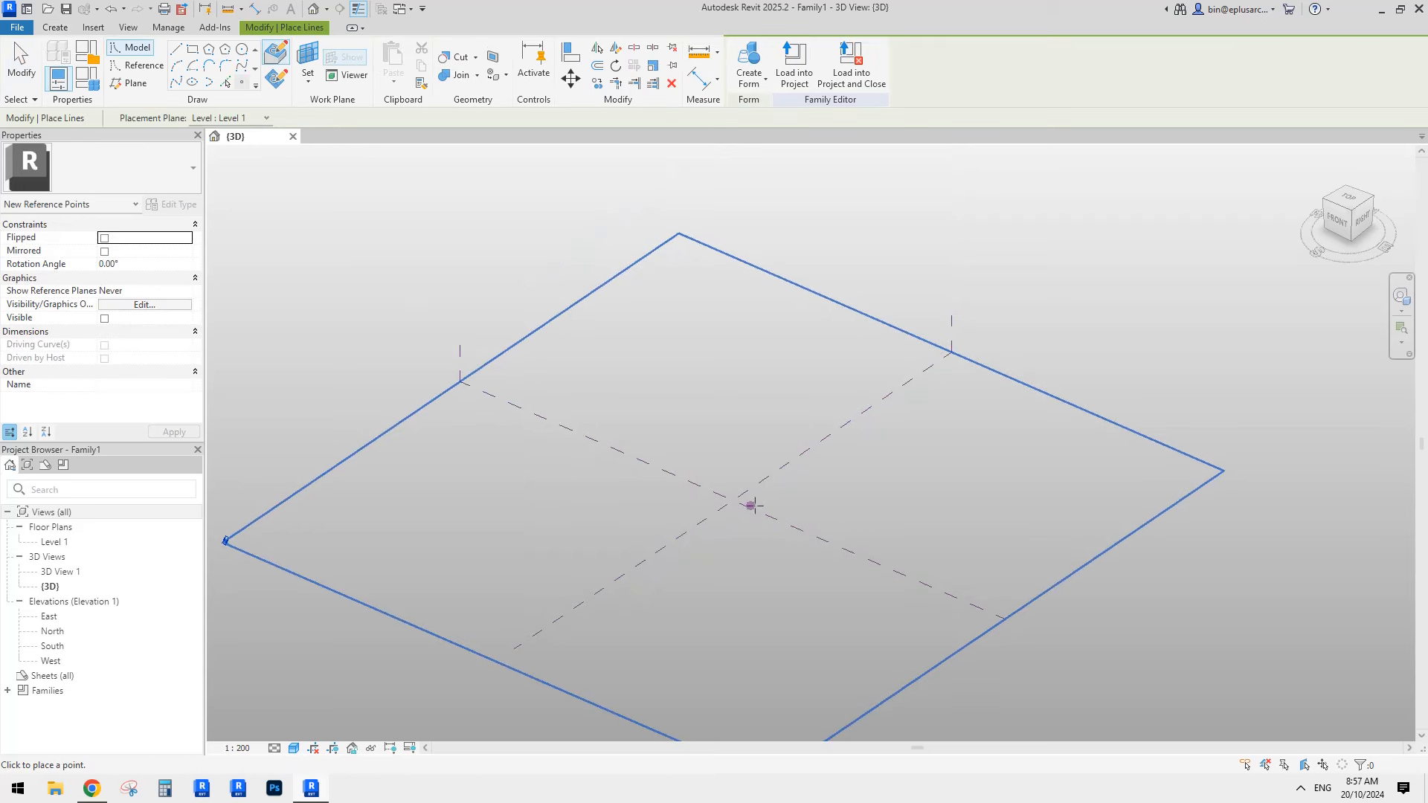
left_click(277, 81)
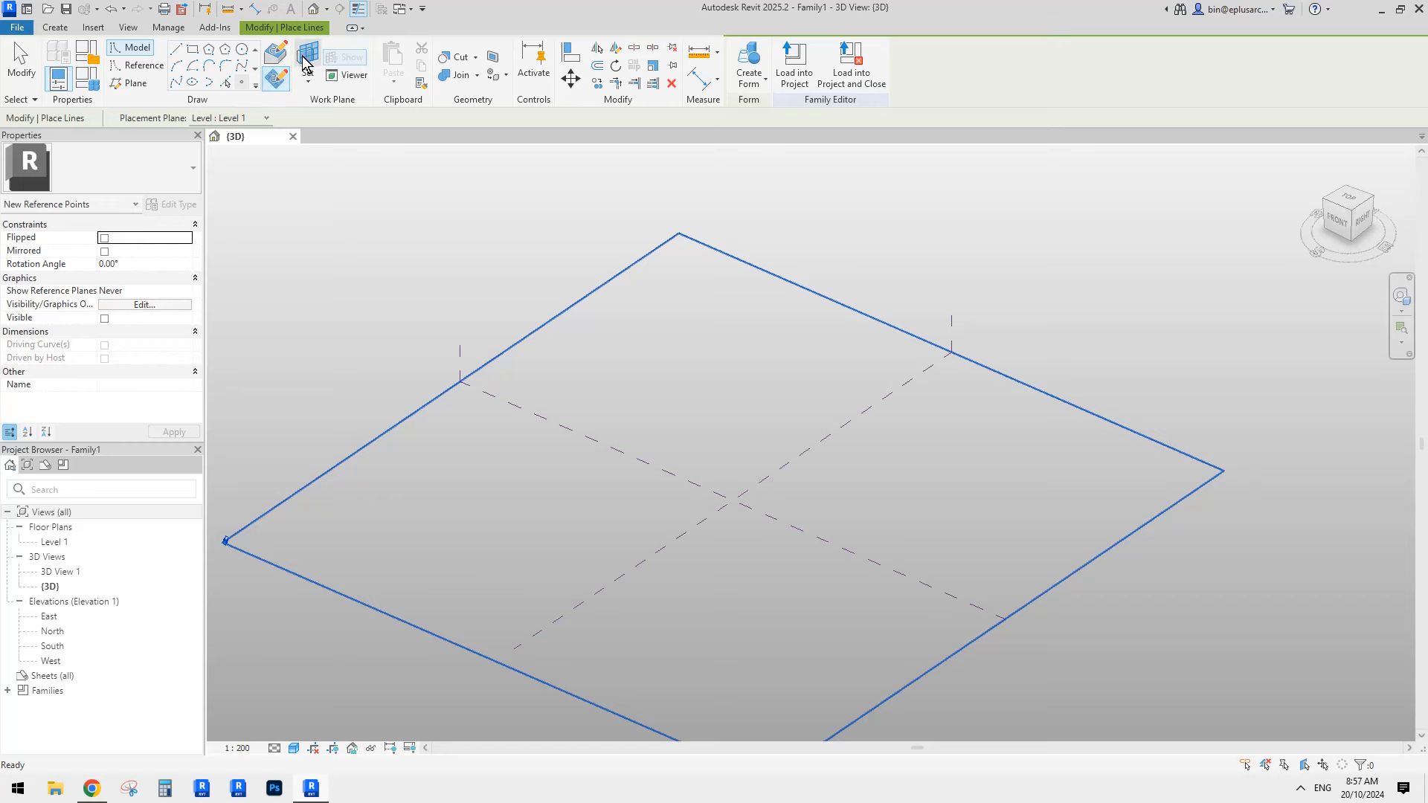
left_click(733, 501)
key("Escape")
Place a second reference point on the first point's horizontal plane and raise it about 28490 mm vertically
left_click(733, 501)
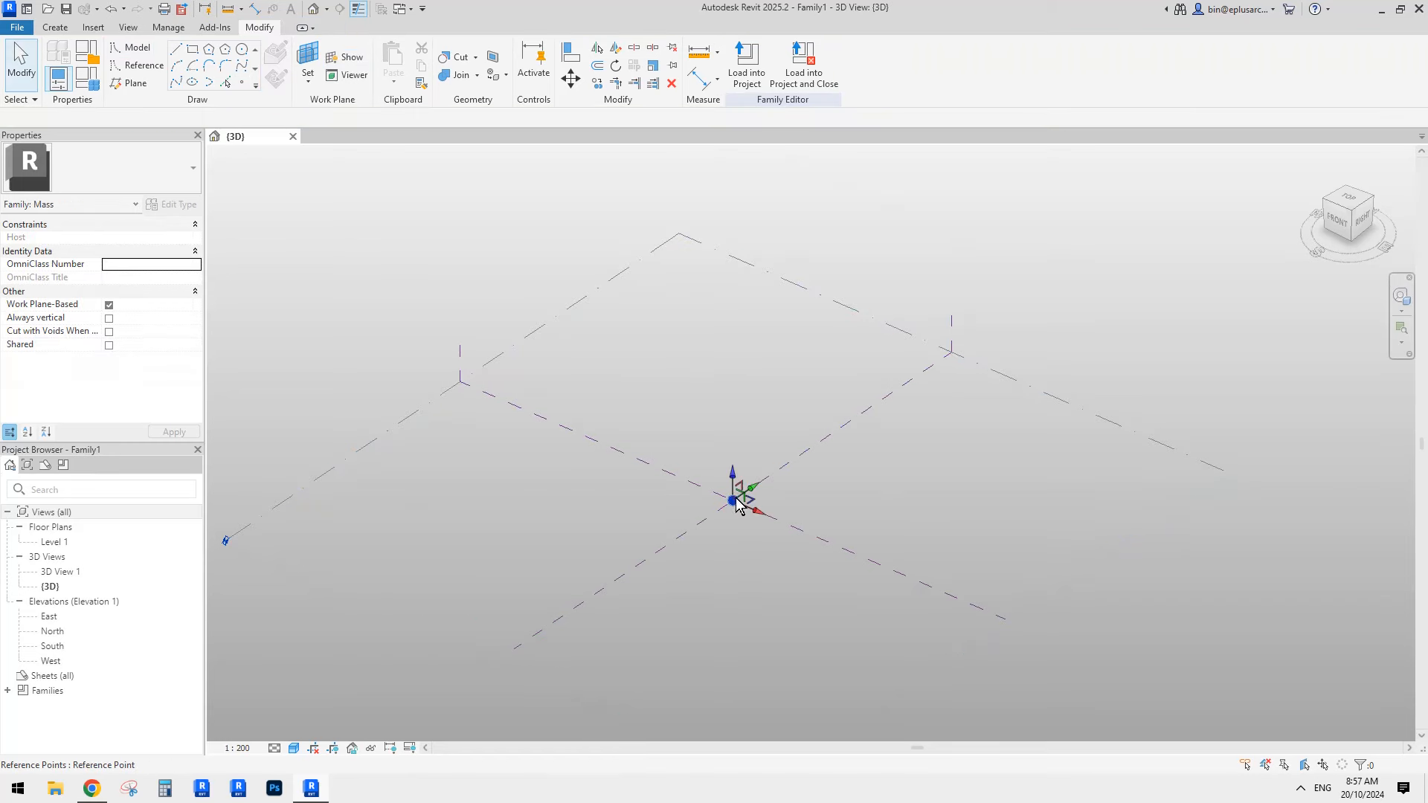
middle_click_drag(733, 501, 811, 439, "shift")
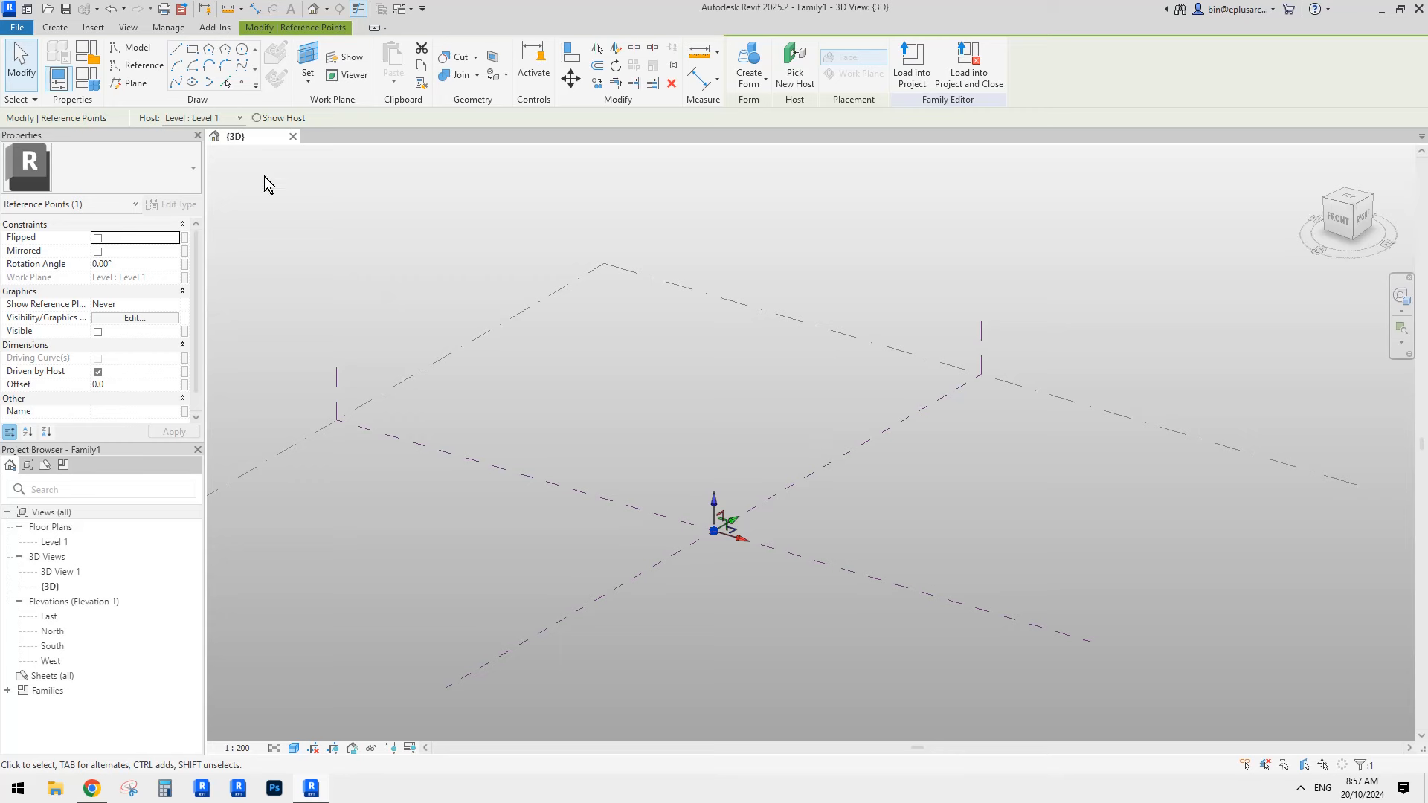
left_click(246, 82)
middle_click_drag(487, 311, 517, 332, "shift")
key("Escape")
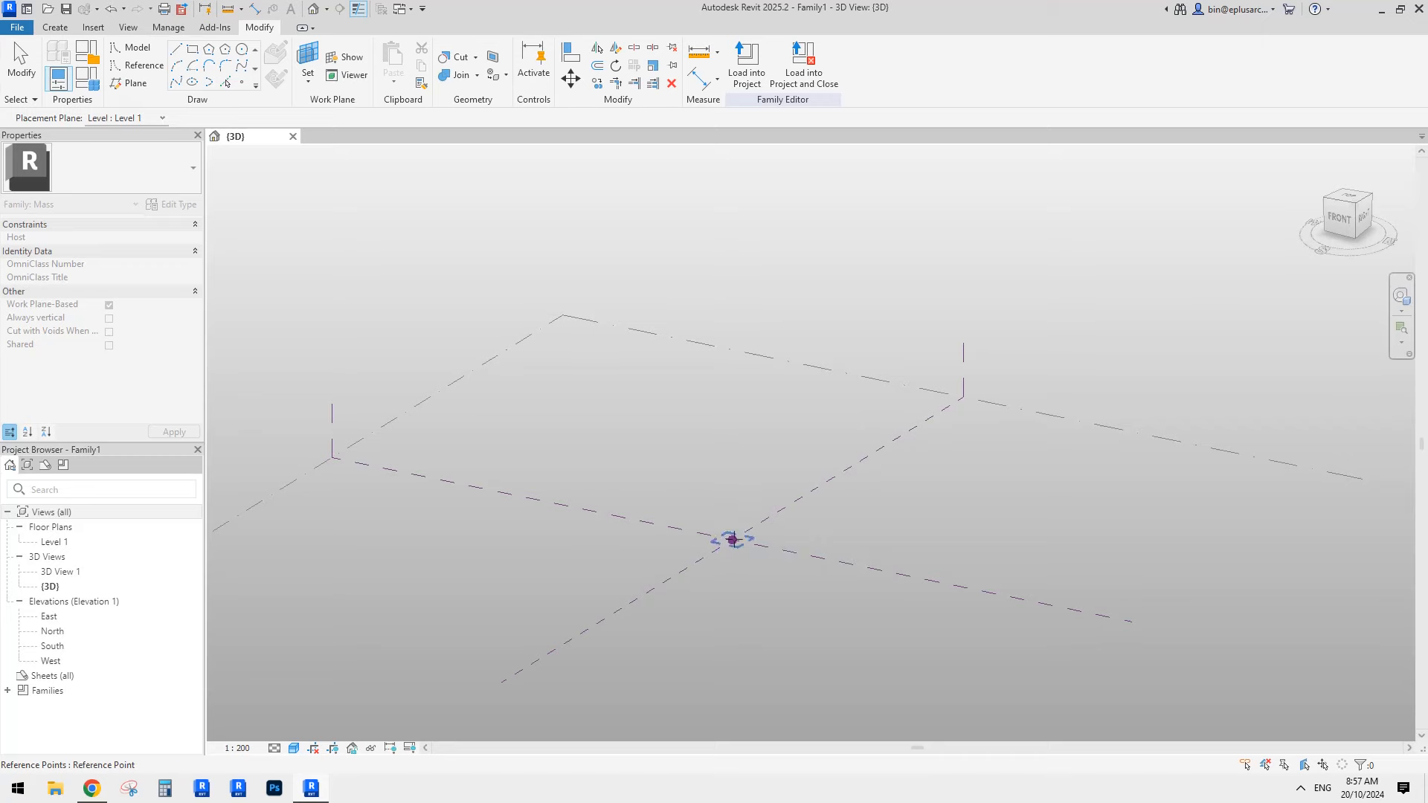
key("Return")
left_click(758, 542)
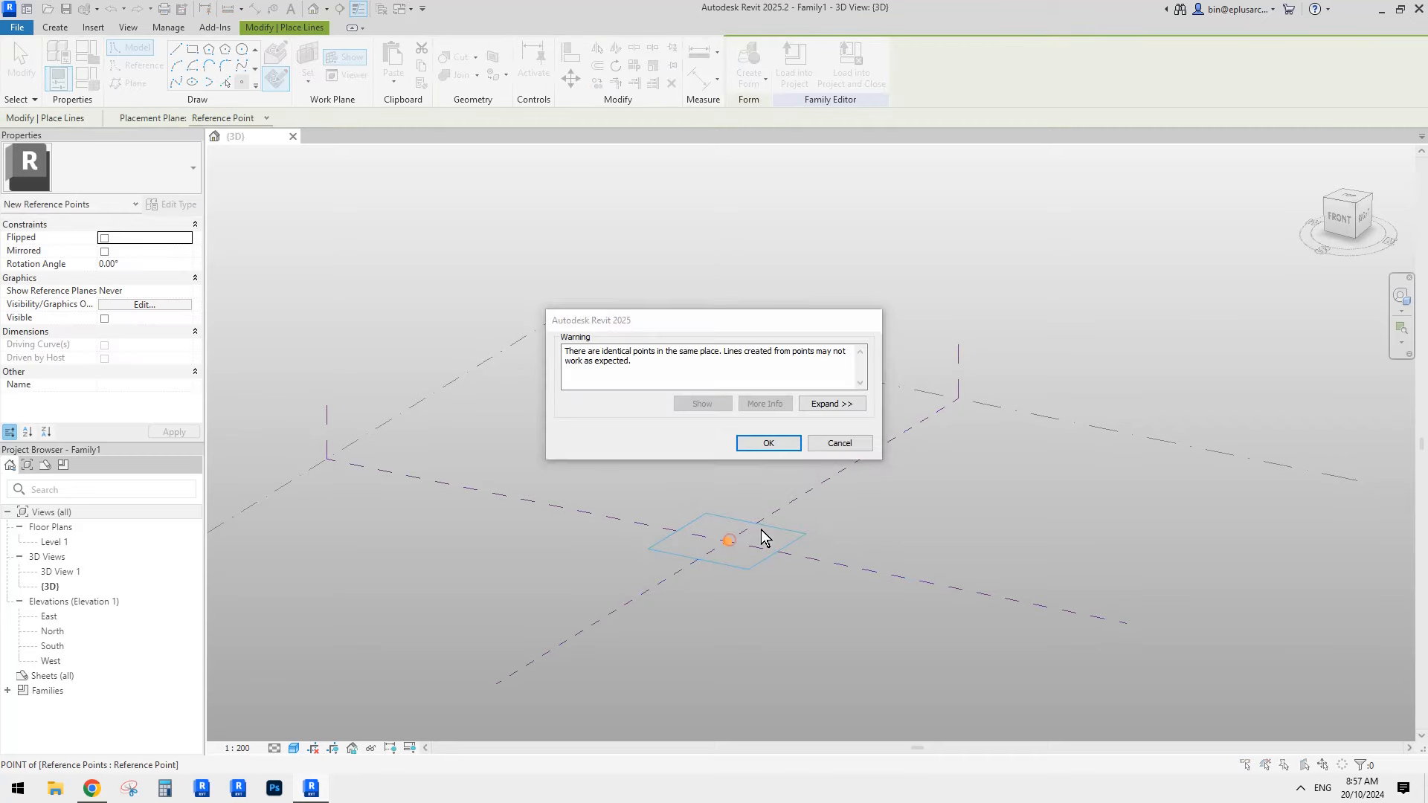
left_click(769, 443)
key("Escape")
left_click(727, 544)
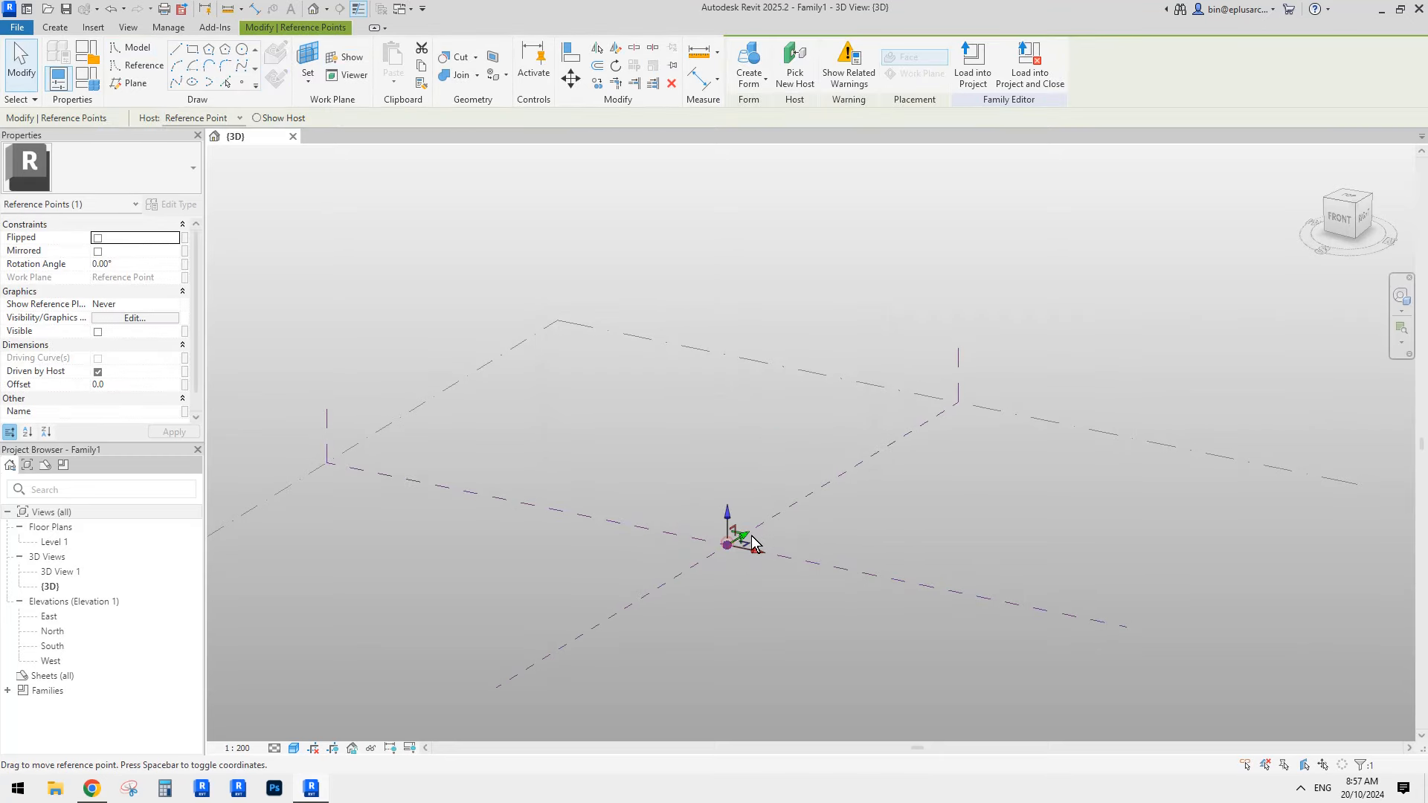
left_click_drag(733, 542, 832, 327)
Connect the two reference points with a spline through points and turn it into a reference line
left_click_drag(695, 265, 822, 697)
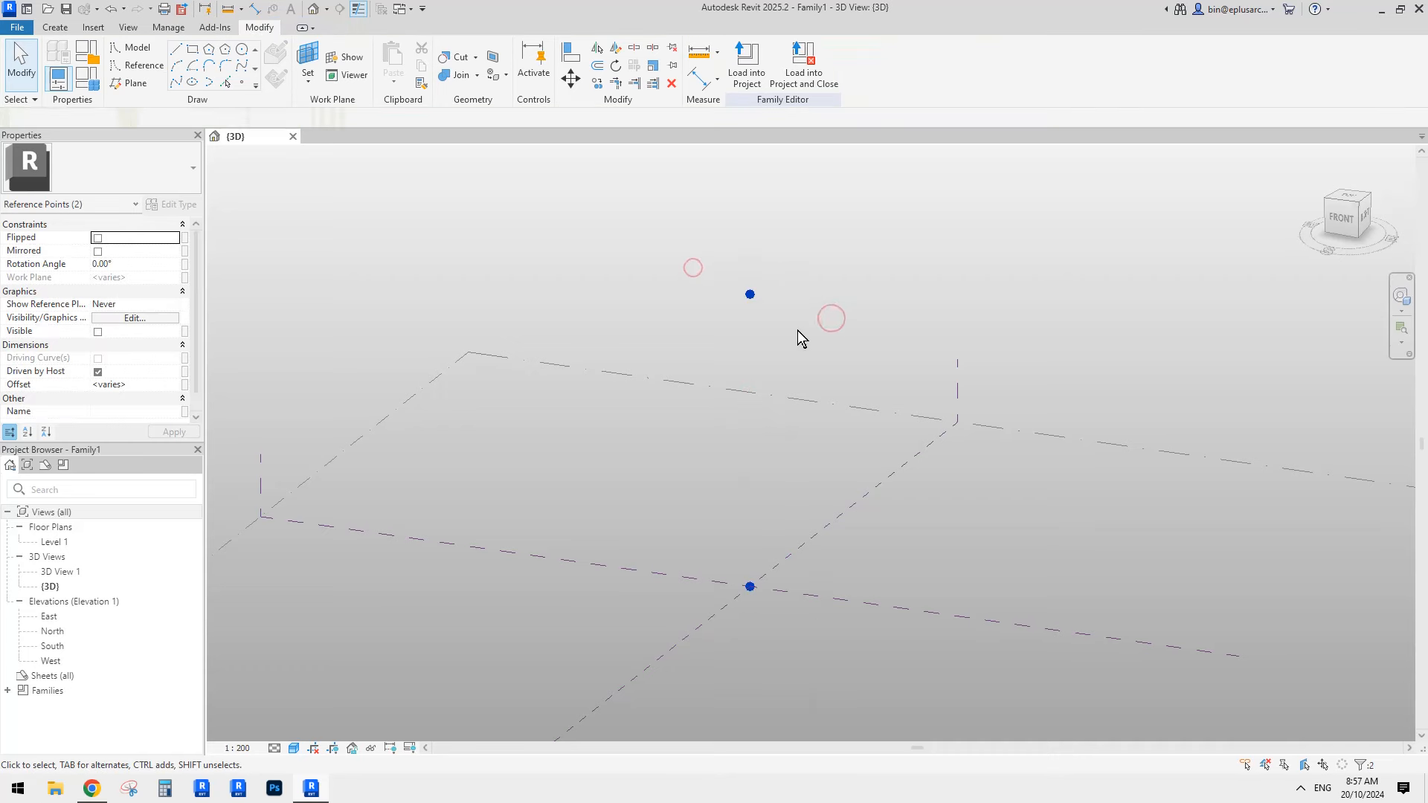
left_click(173, 83)
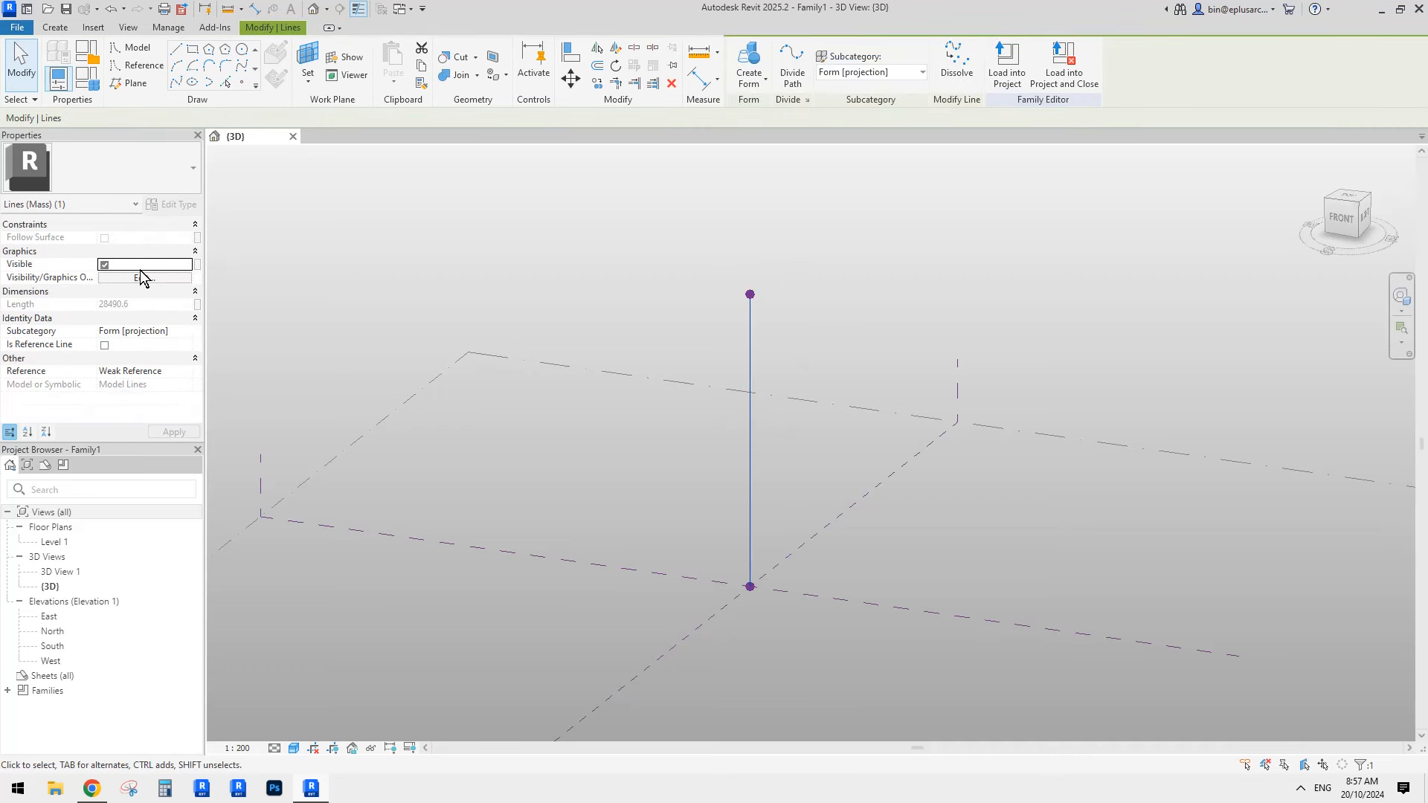
left_click(105, 346)
left_click(624, 320)
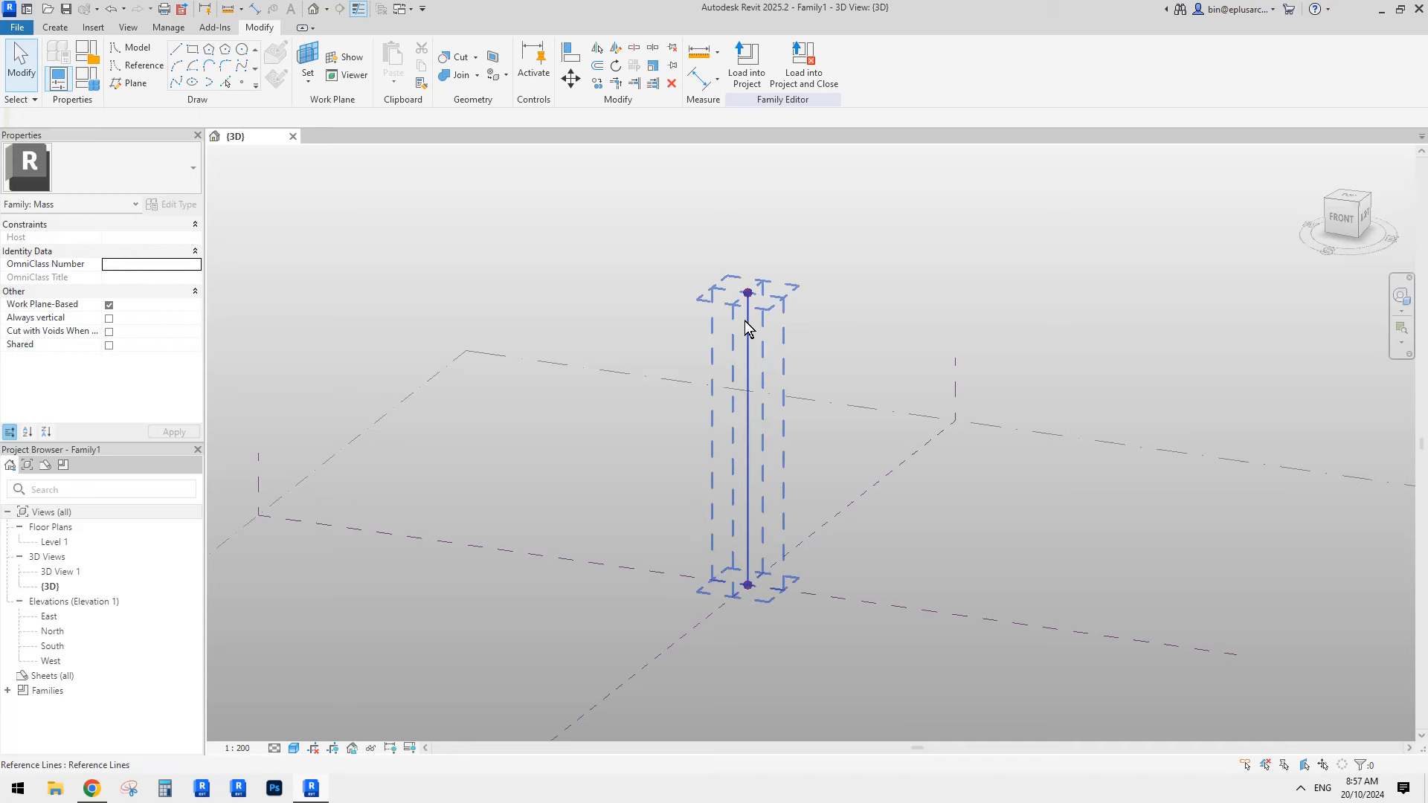
middle_click_drag(748, 328, 802, 431, "shift")
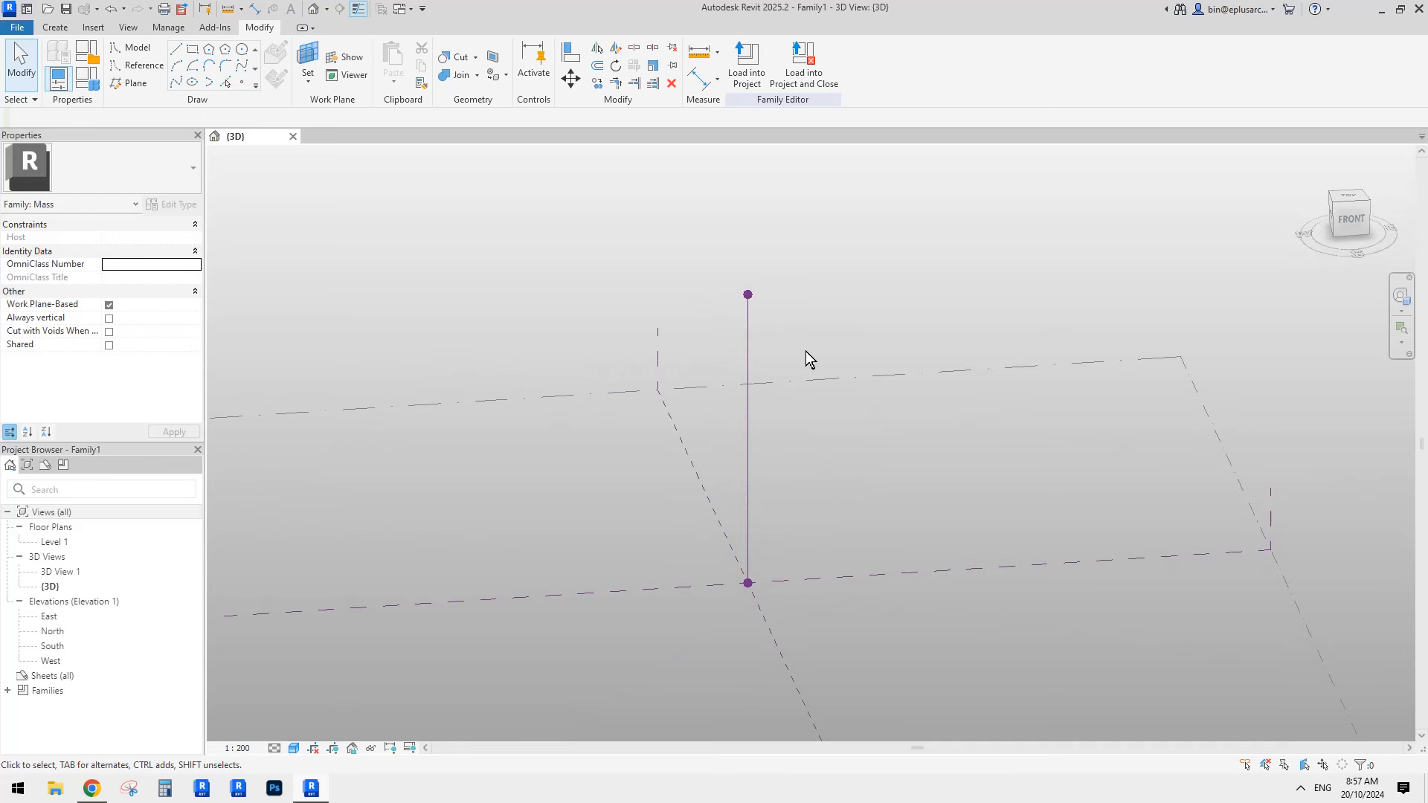
middle_click_drag(806, 351, 768, 424, "shift")
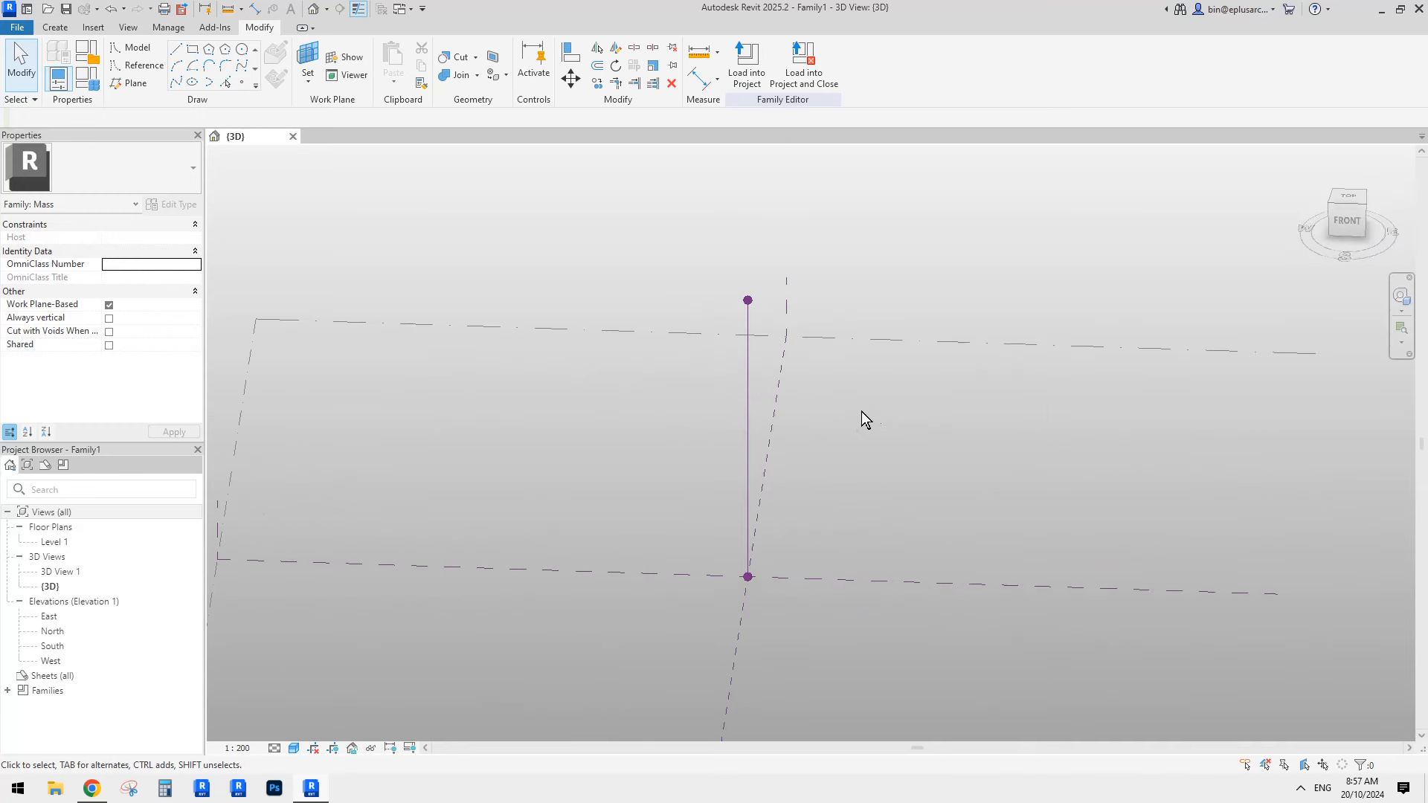
middle_click_drag(861, 412, 794, 399, "shift")
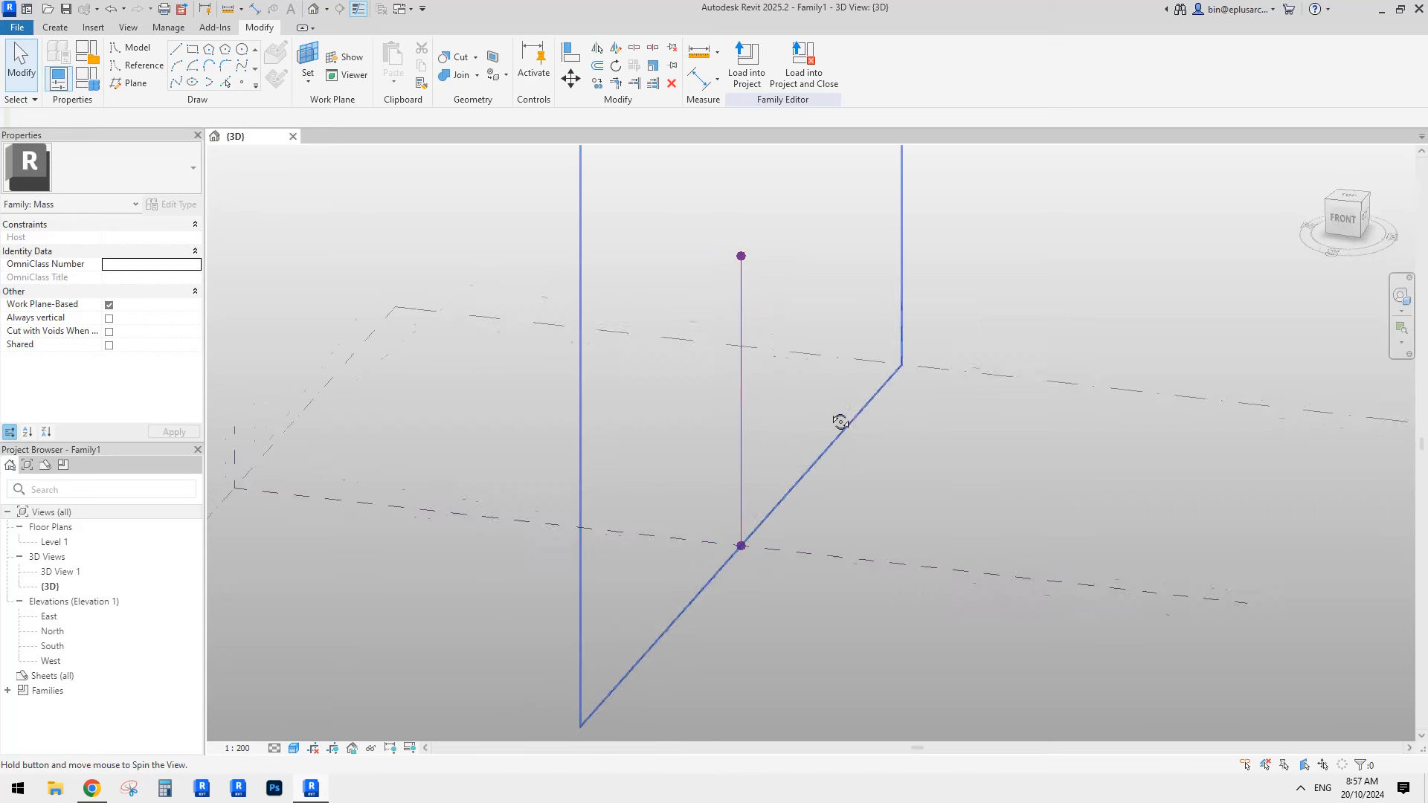
middle_click_drag(845, 421, 813, 373, "shift")
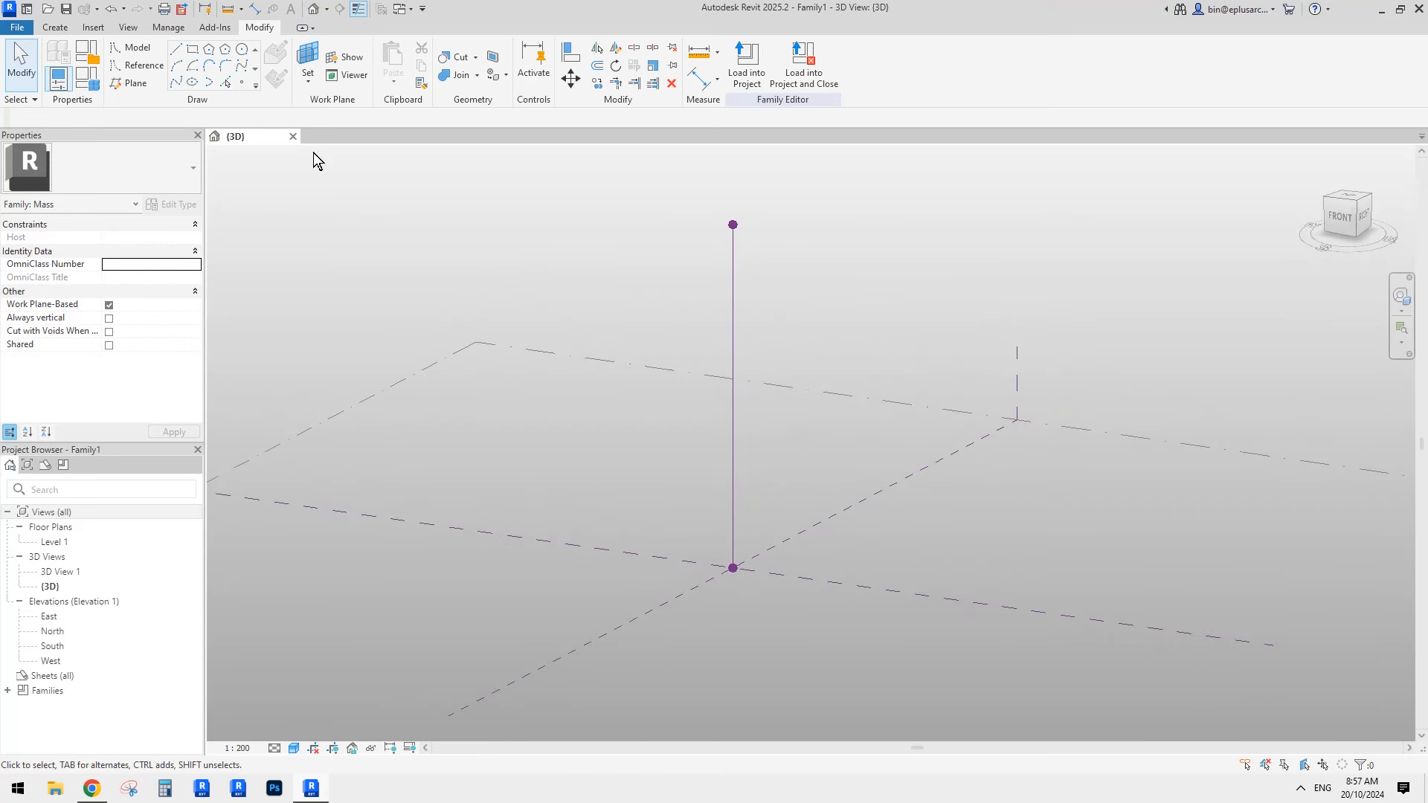
left_click(136, 65)
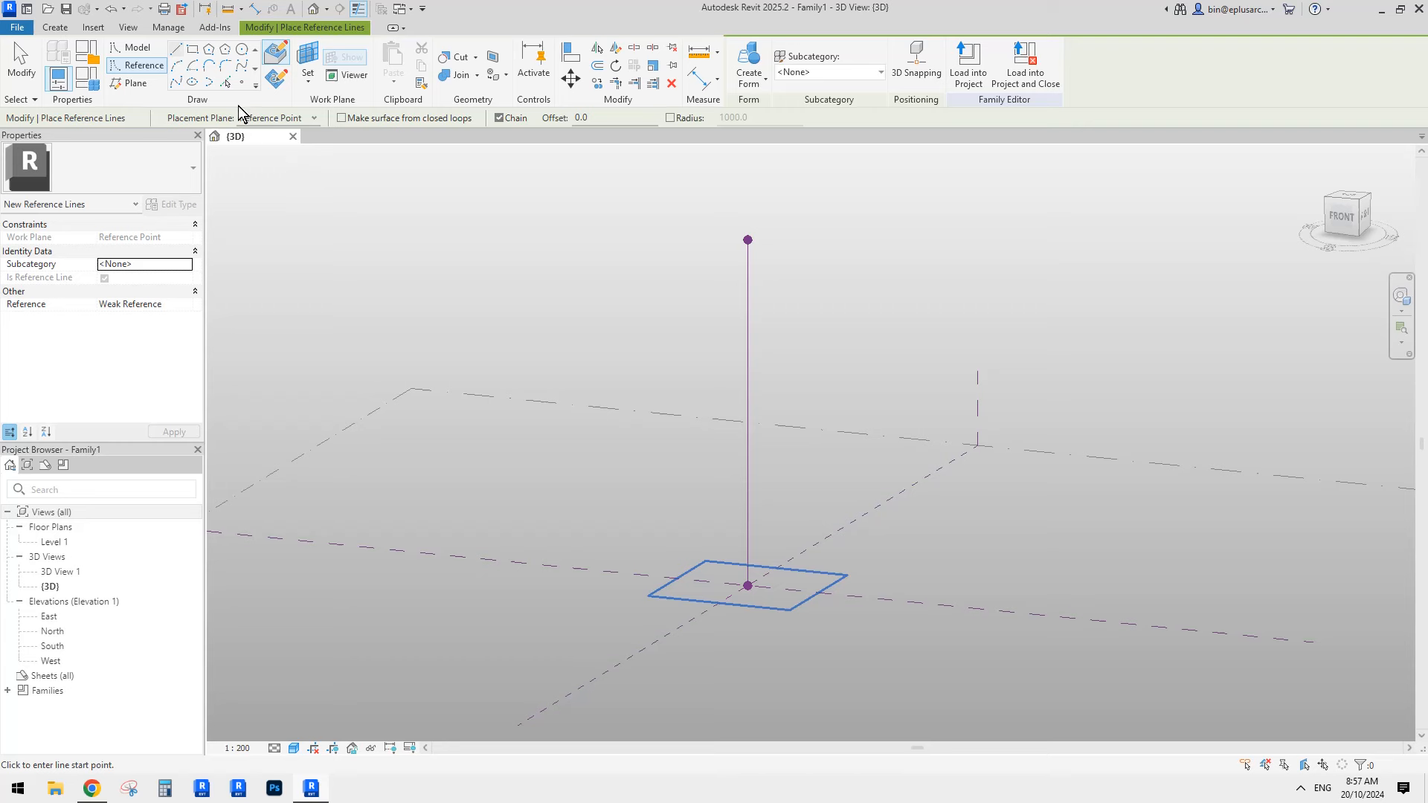
left_click(195, 67)
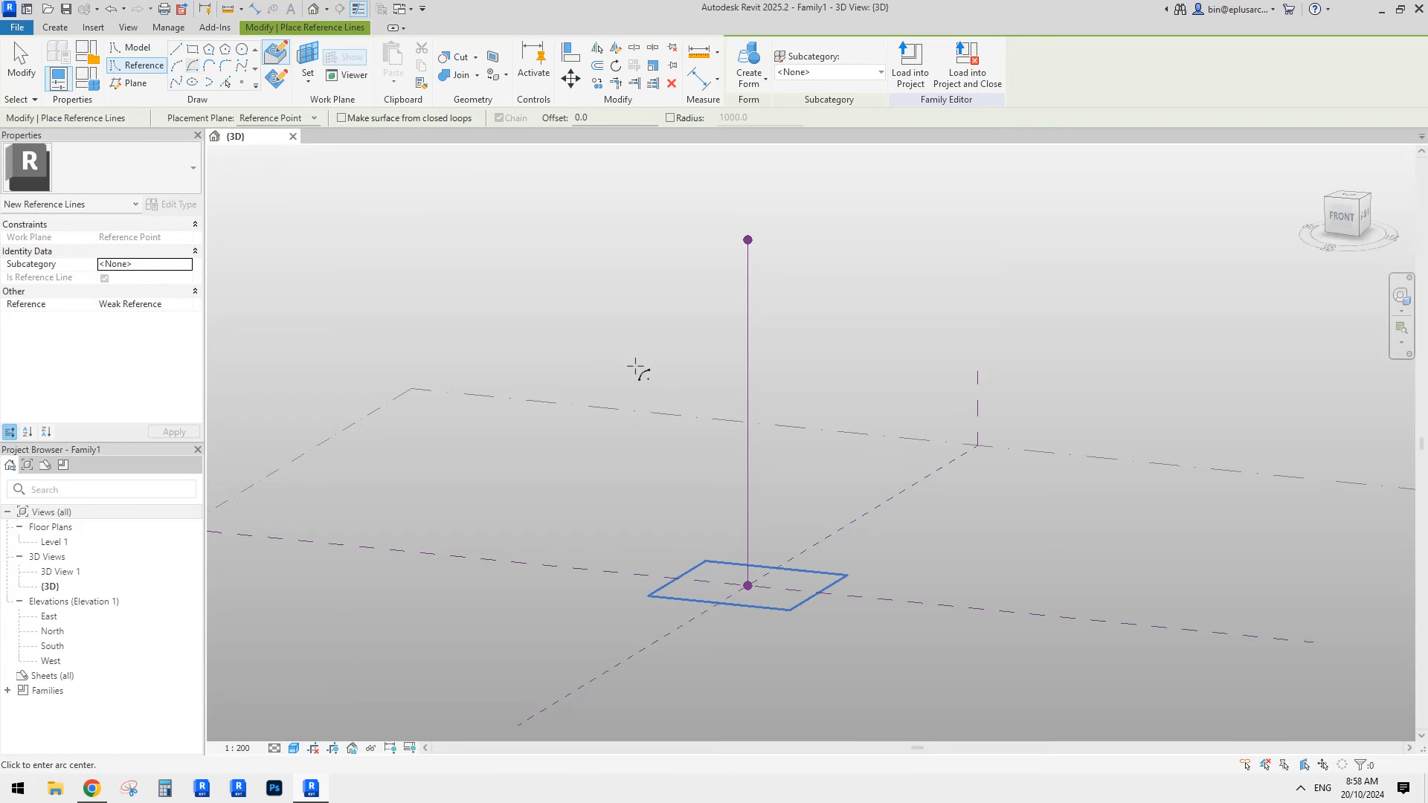
middle_click_drag(637, 370, 677, 425, "shift")
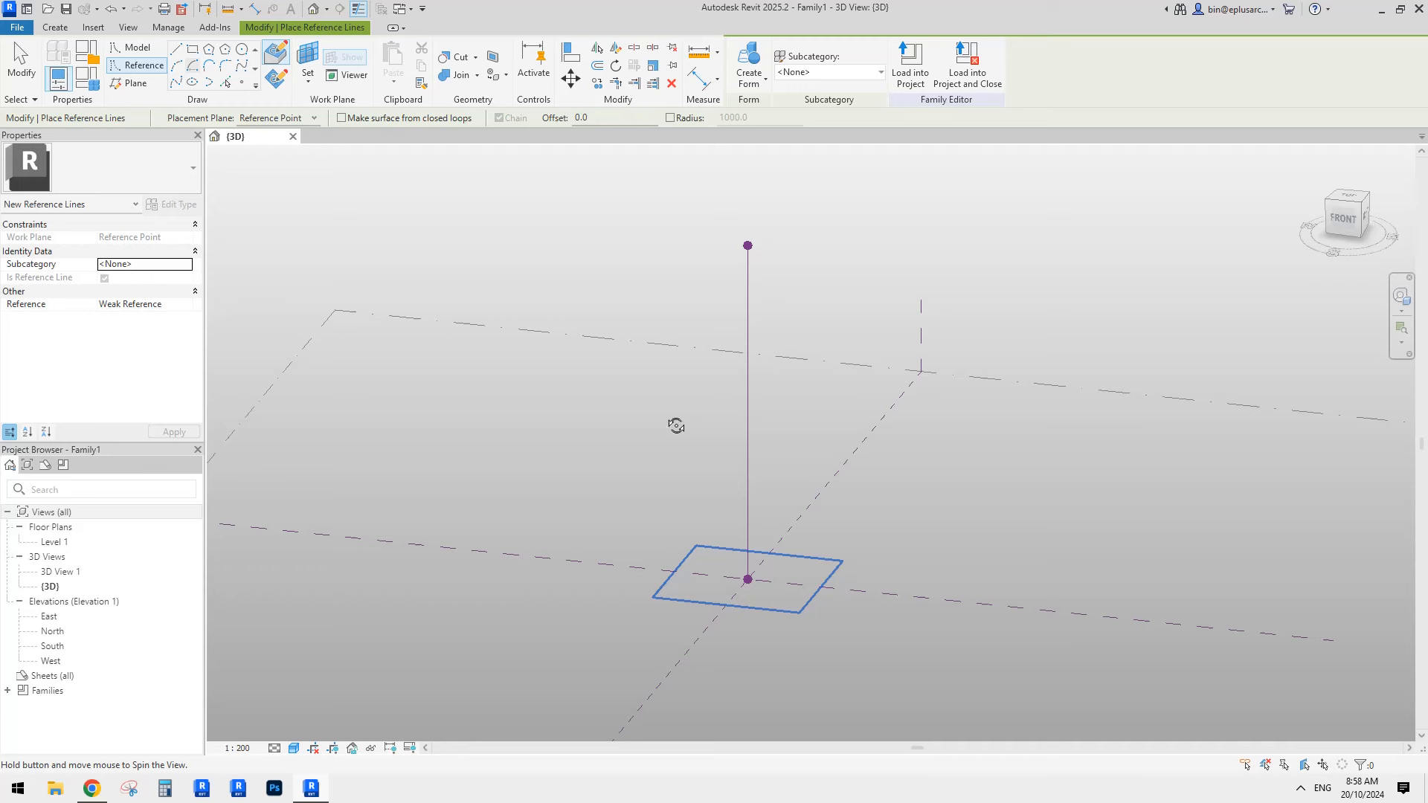
key("Escape")
key("Escape")
Place a hosted reference point at the middle of the vertical reference line
left_click(241, 81)
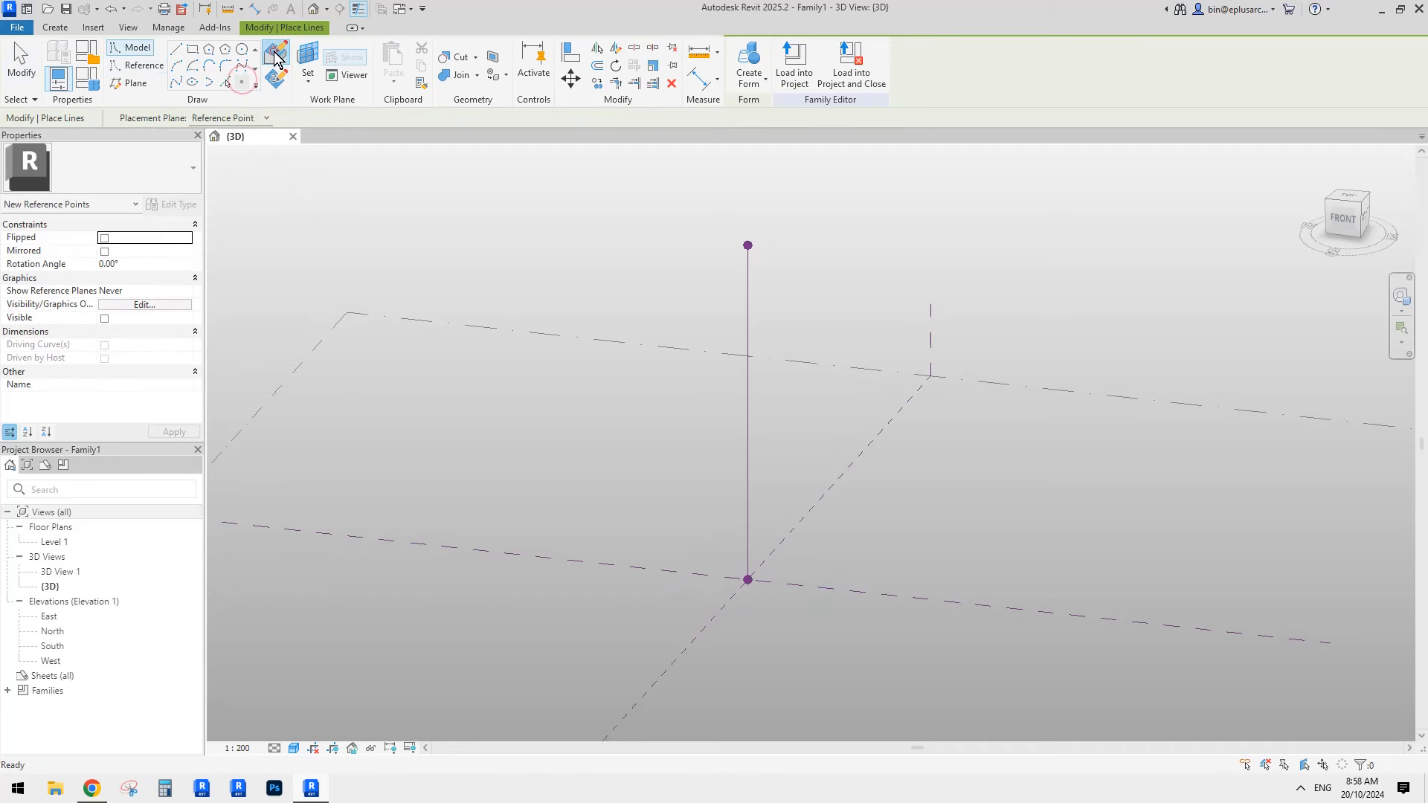
left_click(275, 58)
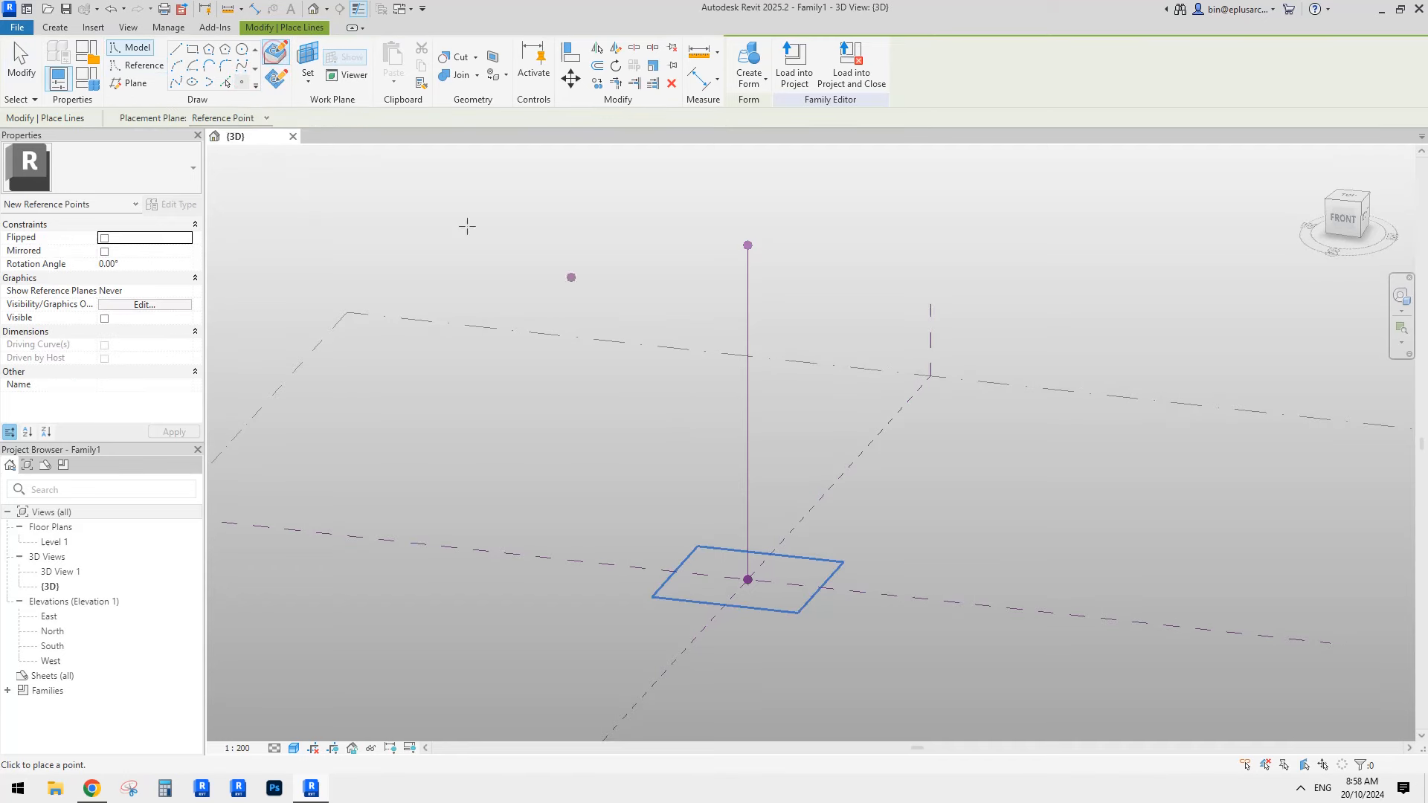
left_click(748, 413)
key("Escape")
scroll(752, 413, "up", 2)
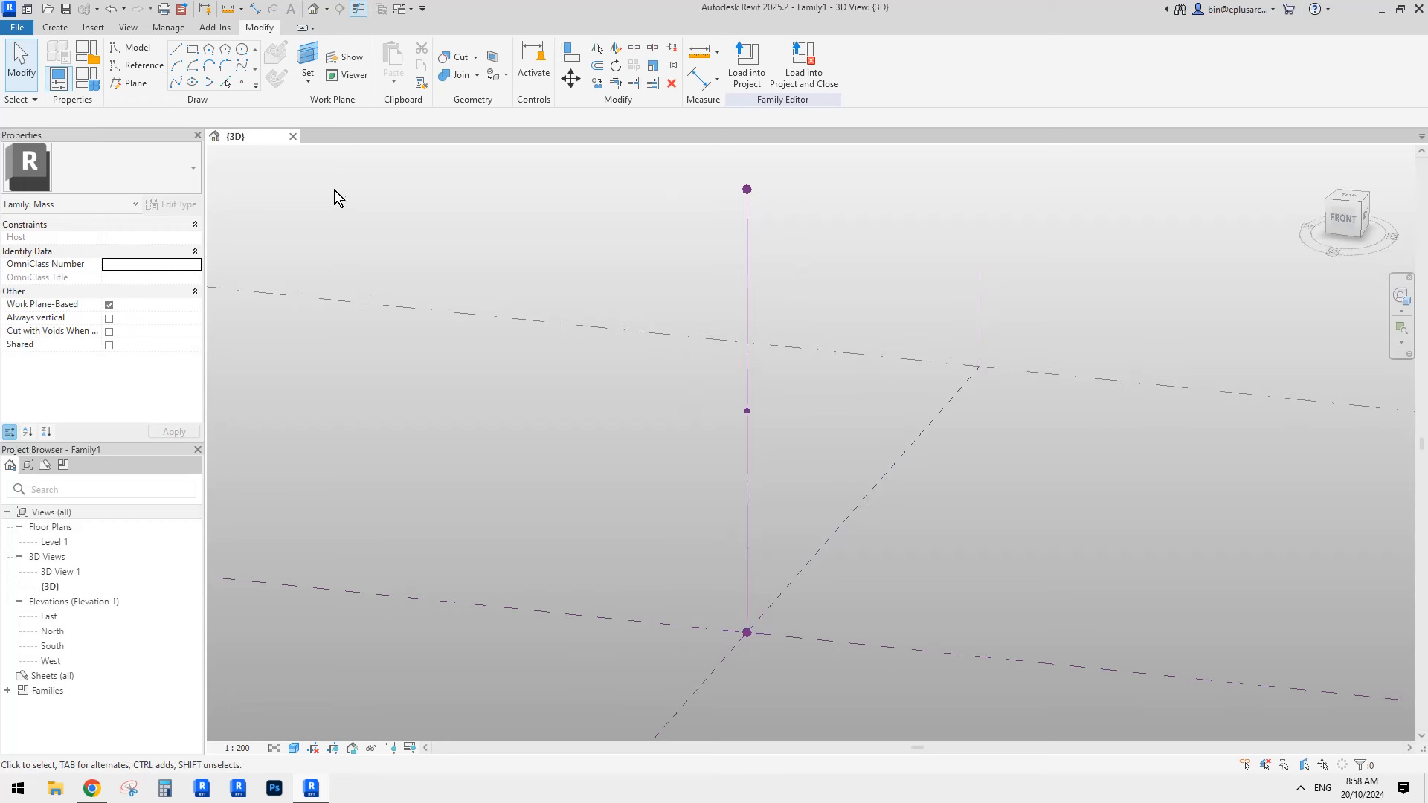
Draw a semicircular reference arc of about 9100 mm radius centred on the middle point, in a vertical plane, with both ends on the axis
left_click(138, 66)
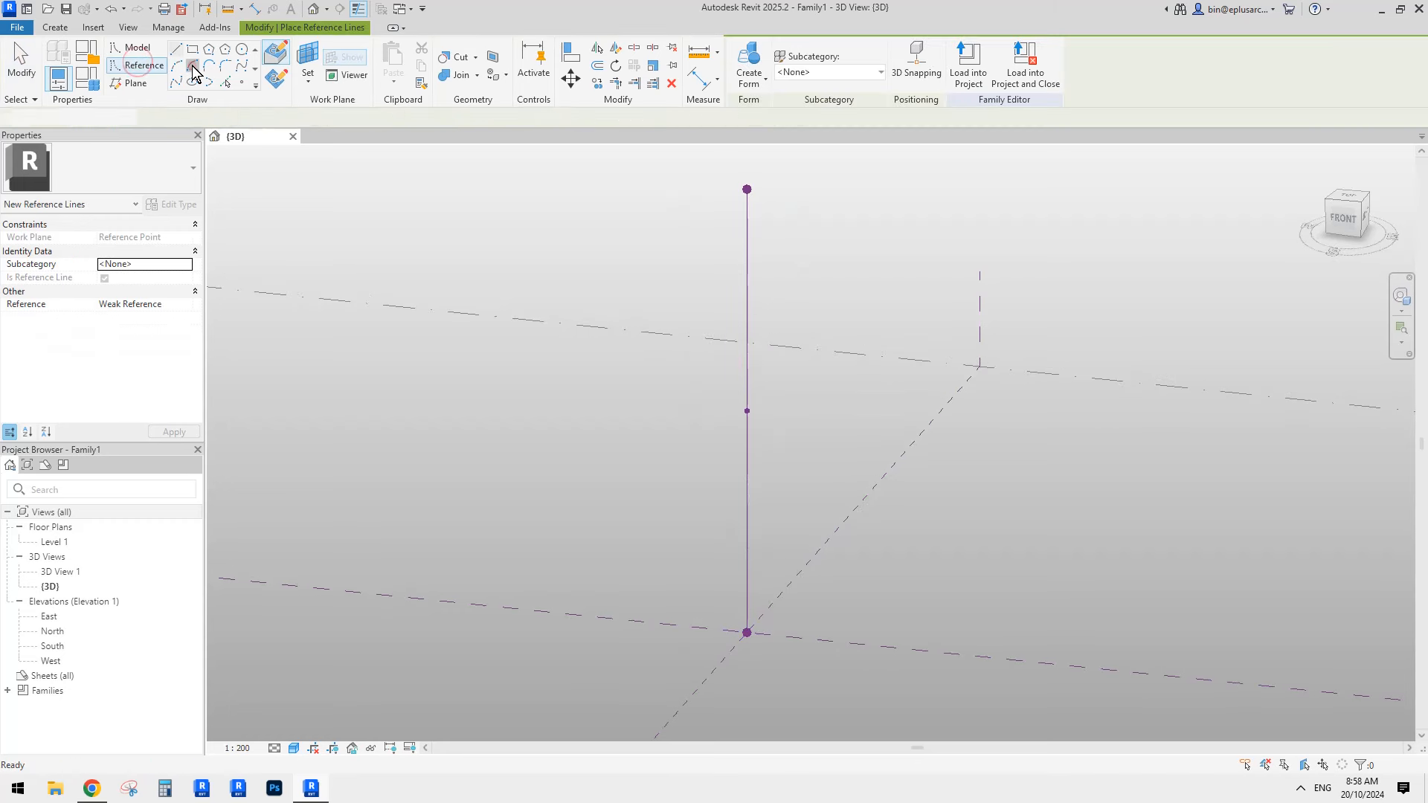
left_click(275, 81)
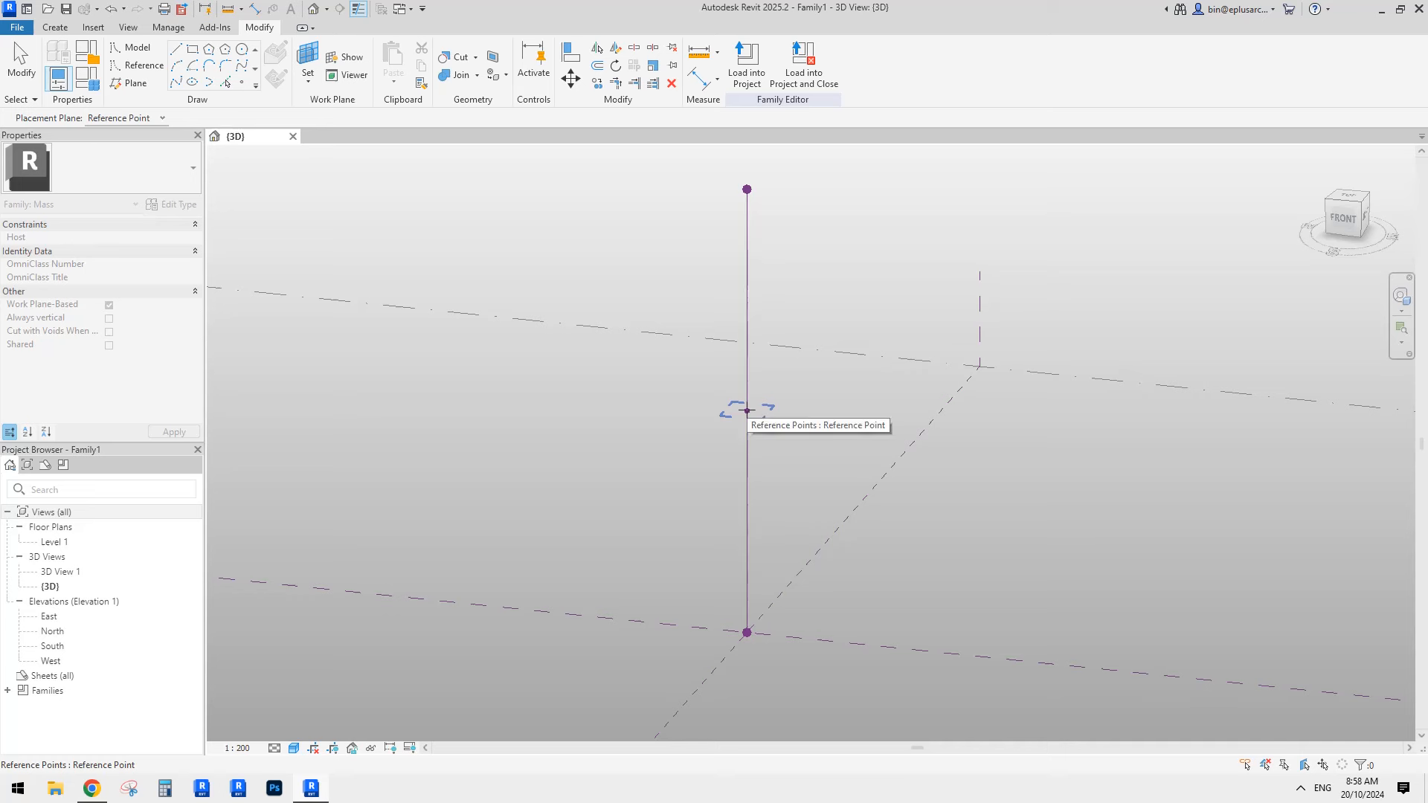
left_click(747, 410)
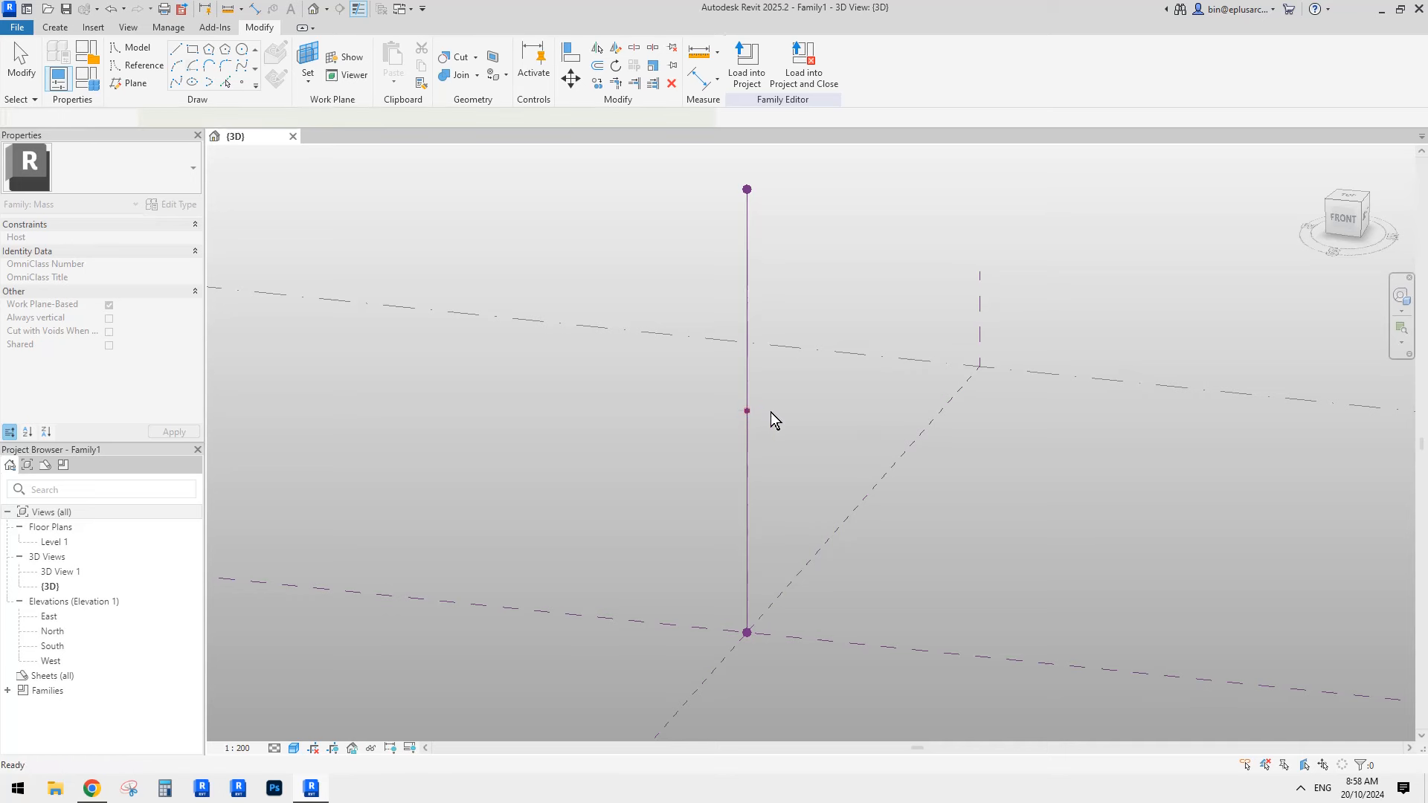
left_click(747, 410)
left_click(747, 269)
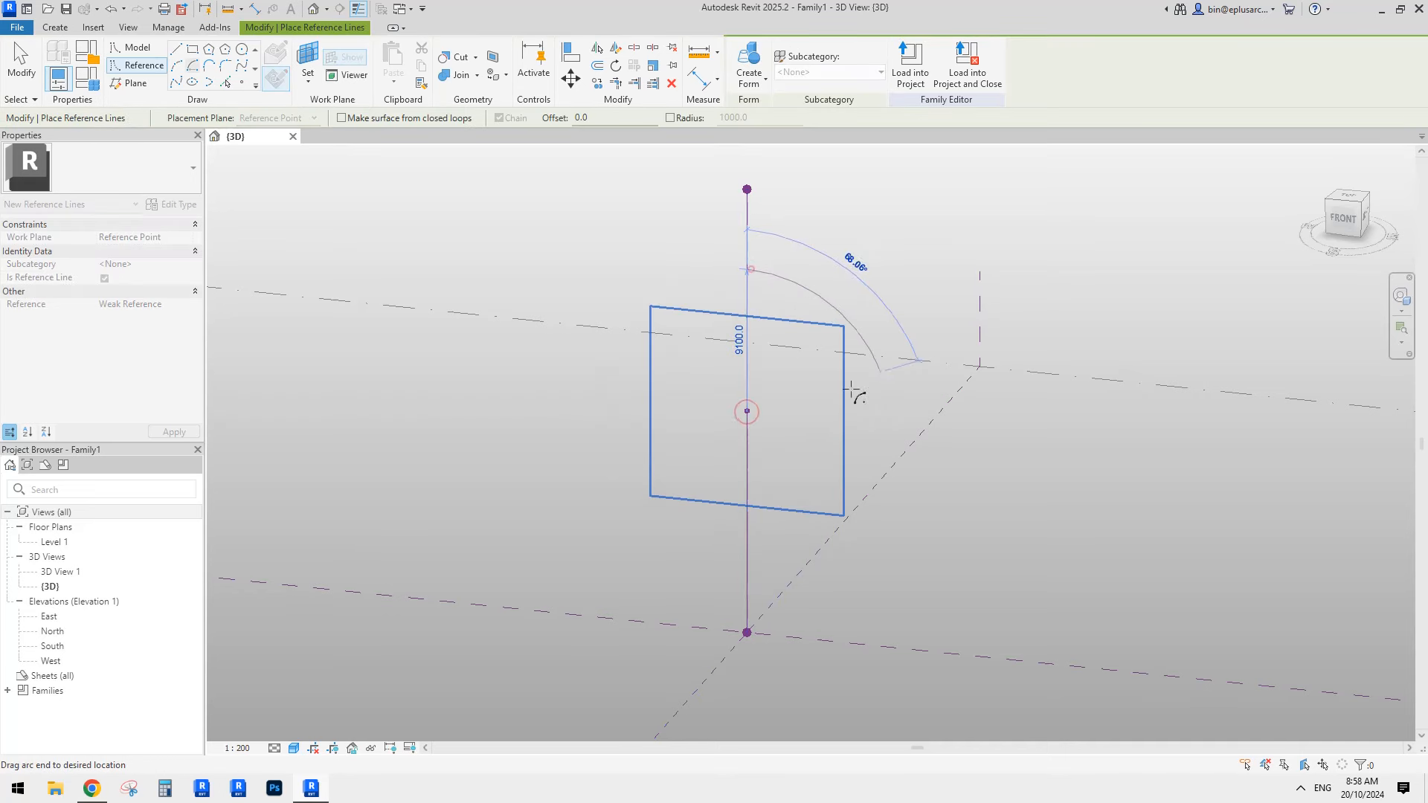
left_click(747, 553)
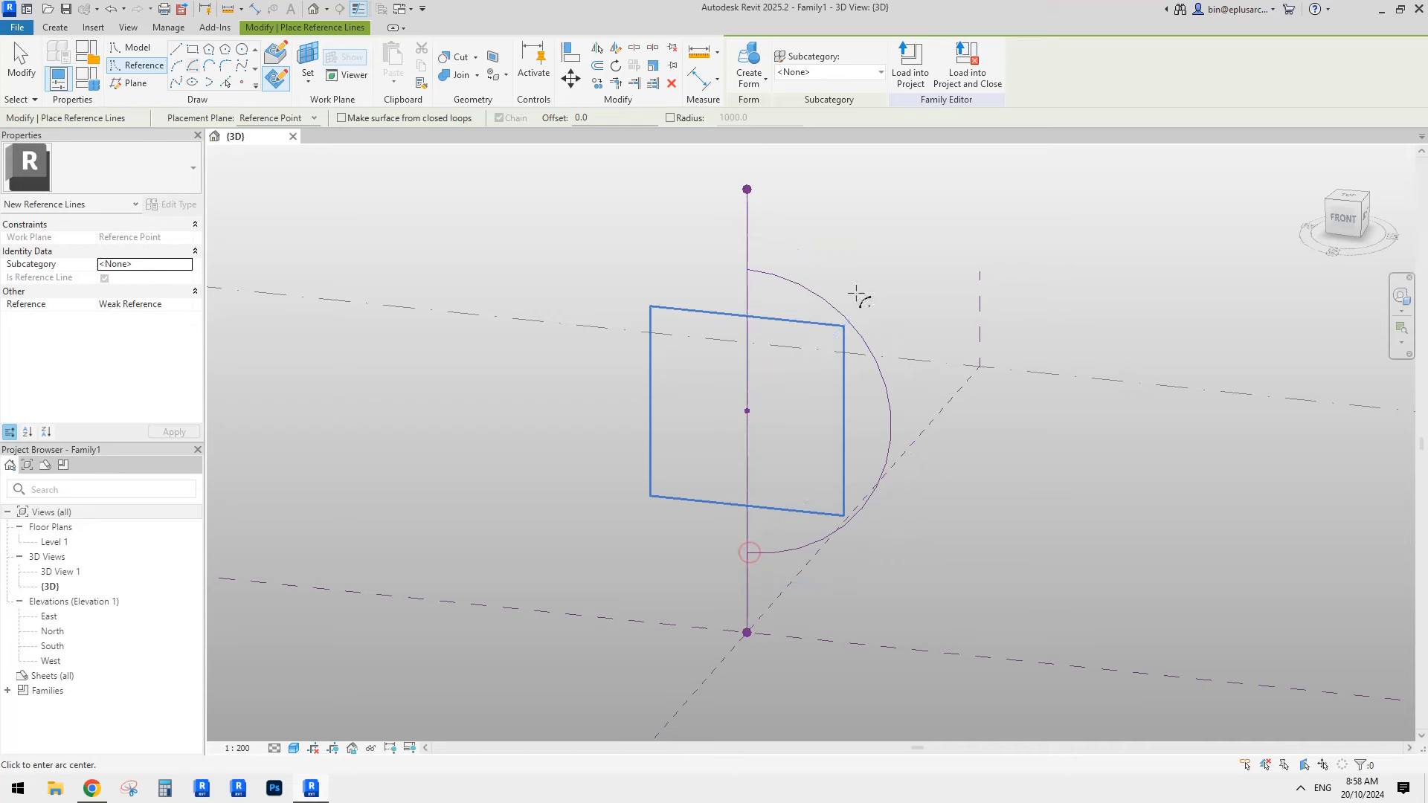
key("Escape")
Revolve the reference arc around the vertical reference line into a solid sphere form
middle_click_drag(854, 296, 754, 372, "shift")
left_click(750, 372, "ctrl")
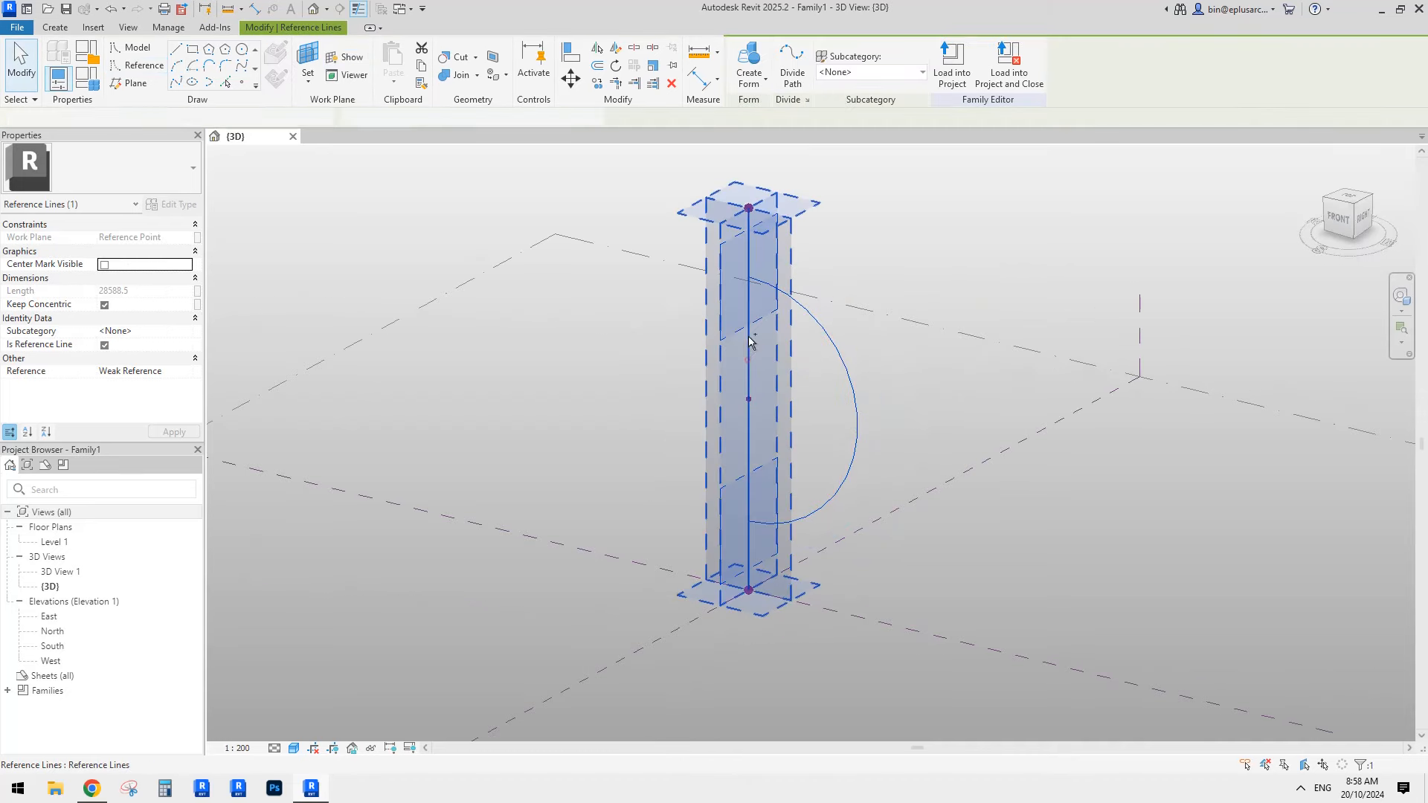
left_click(748, 60)
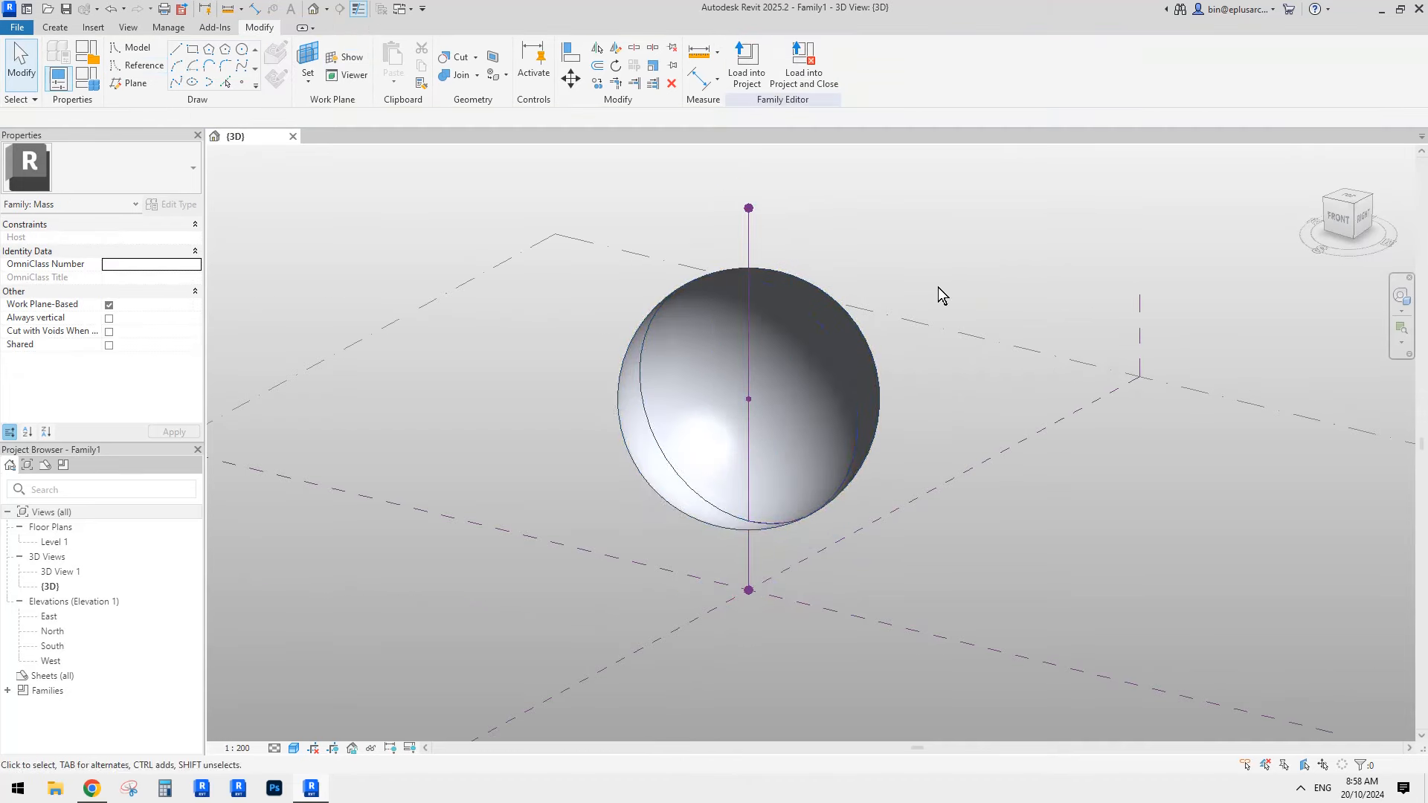
middle_click_drag(939, 287, 824, 409, "shift")
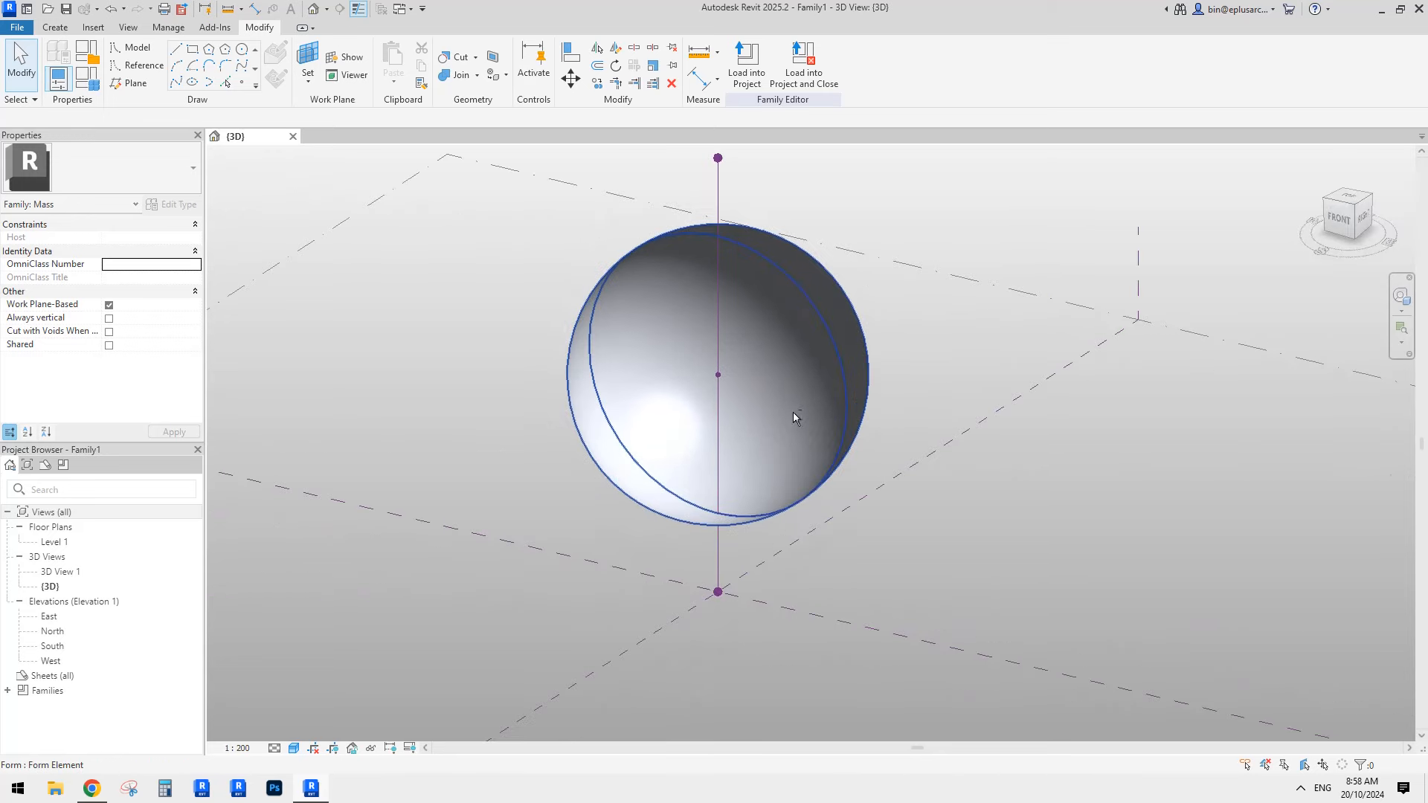
Check the tree house reference photo in Chrome, return to Revit and divide the sphere's surfaces into UV grids
left_click(92, 790)
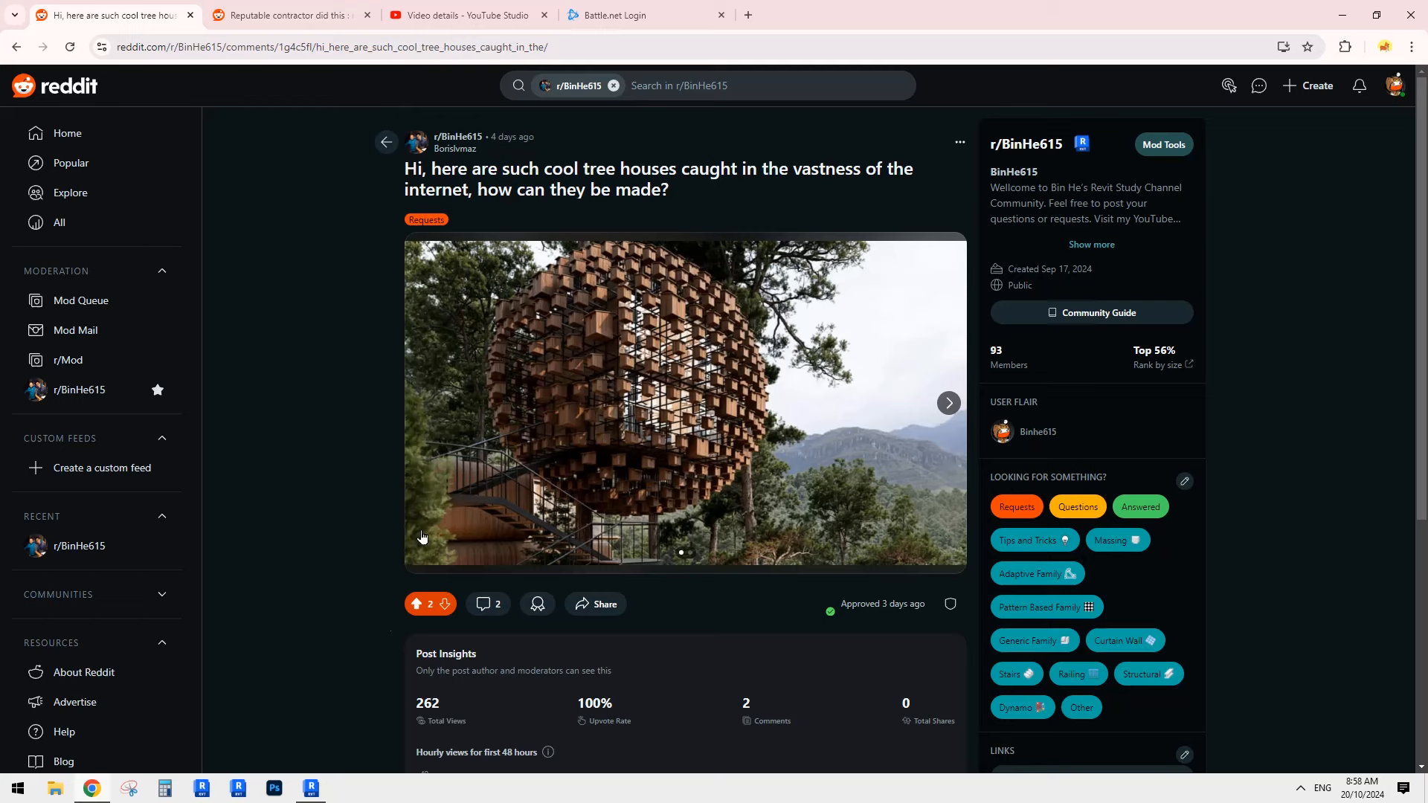
left_click(305, 789)
left_click(790, 439)
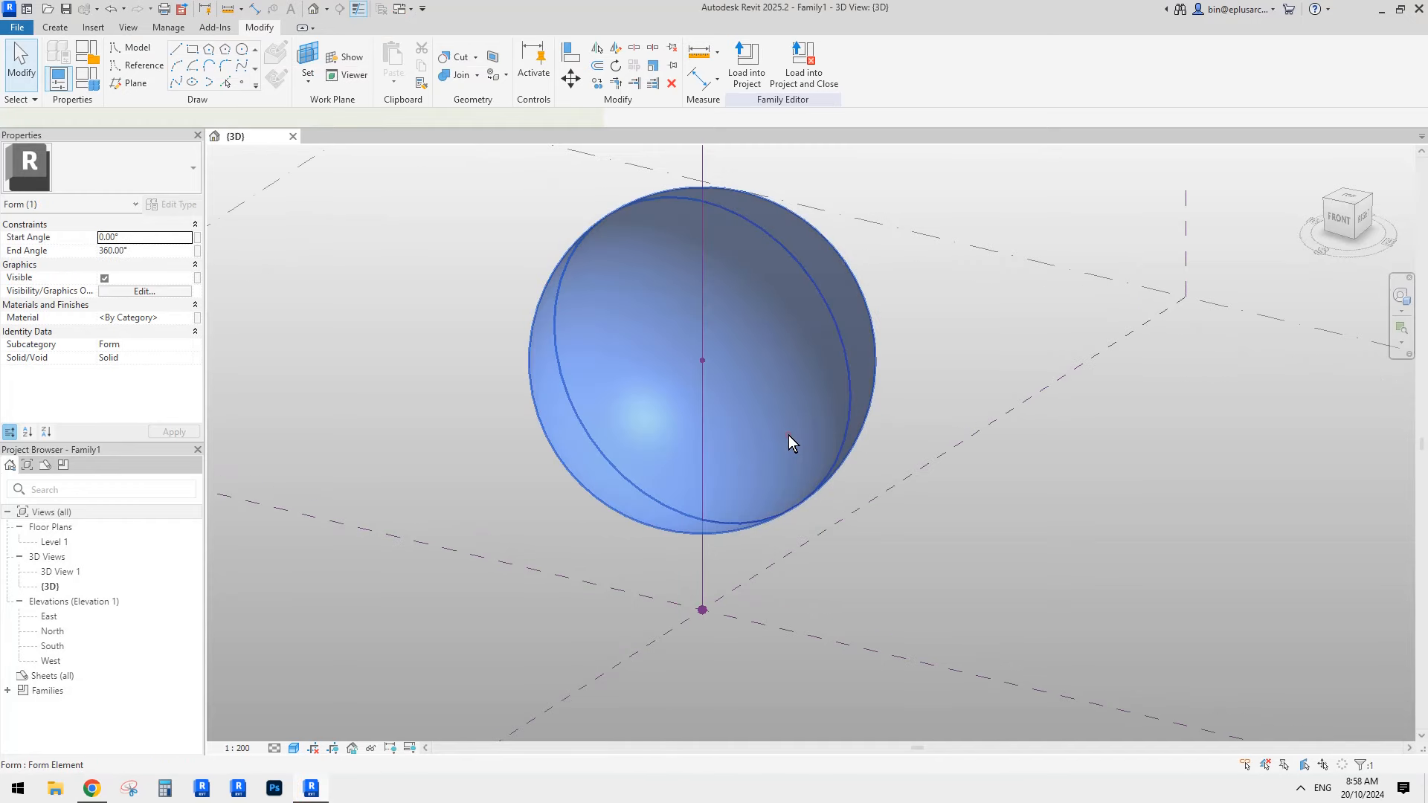
middle_click_drag(800, 441, 752, 415, "shift")
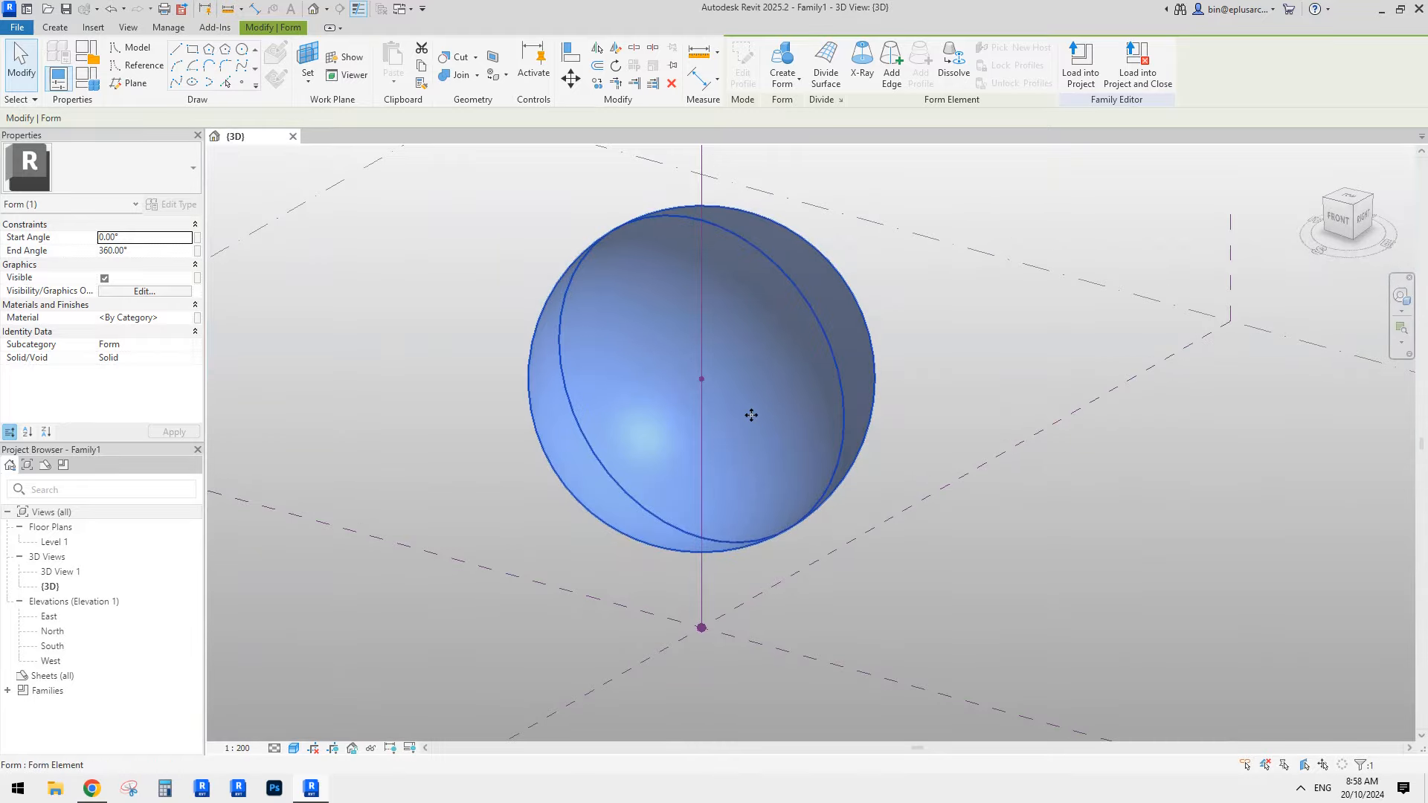
left_click(834, 79)
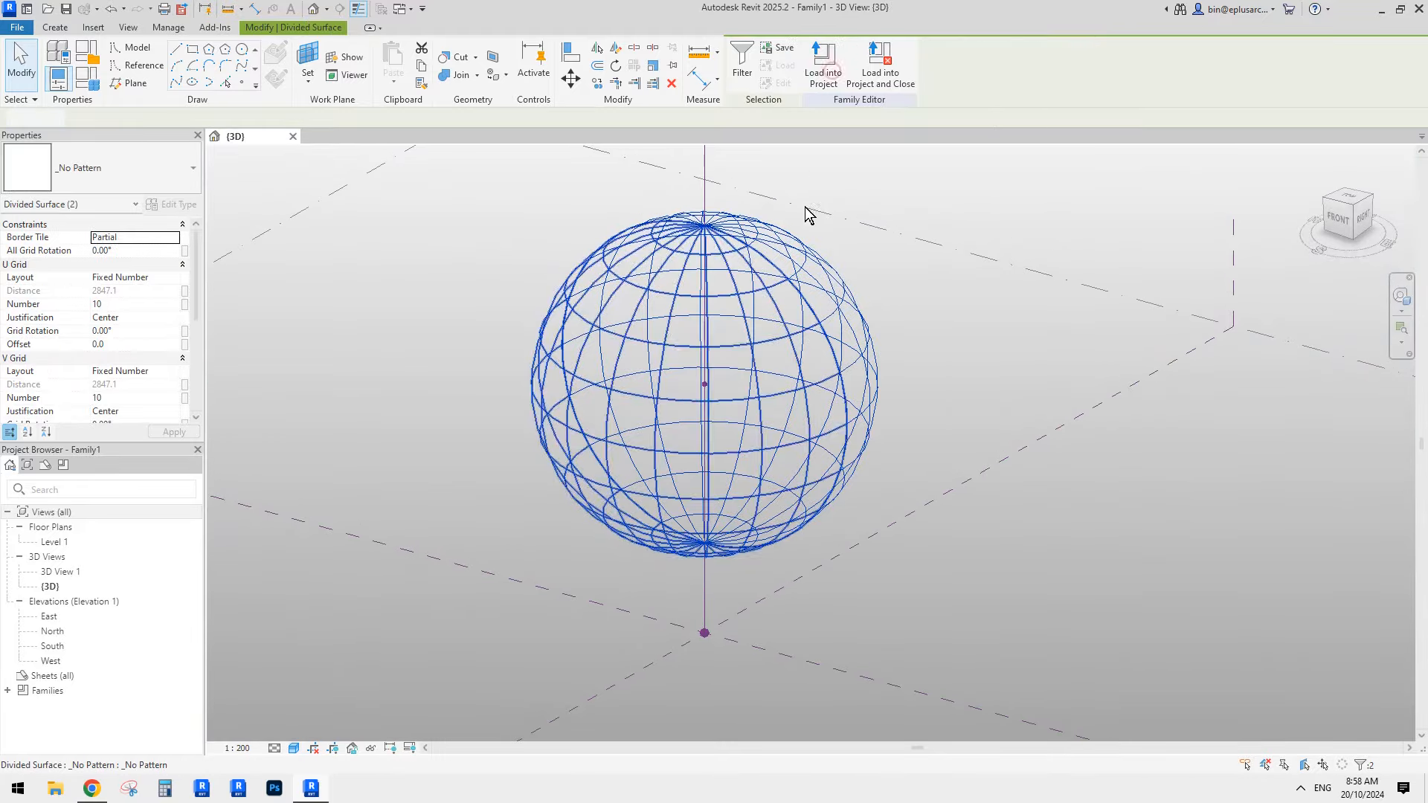
middle_click_drag(807, 217, 737, 263, "shift")
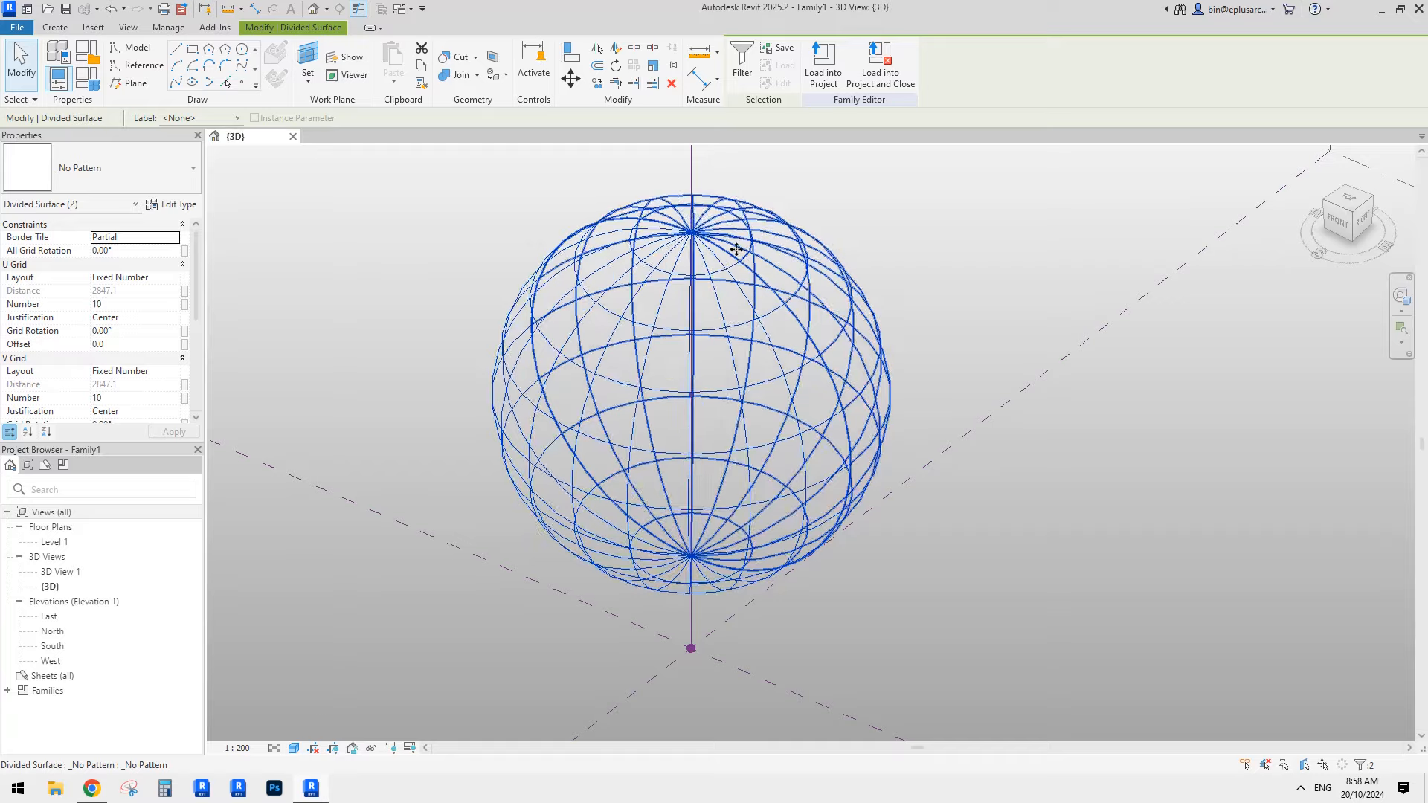
scroll(739, 248, "up", 2)
scroll(740, 350, "down", 2)
Set both the U grid and V grid number to 20 on the front half of the divided sphere
left_click(739, 323)
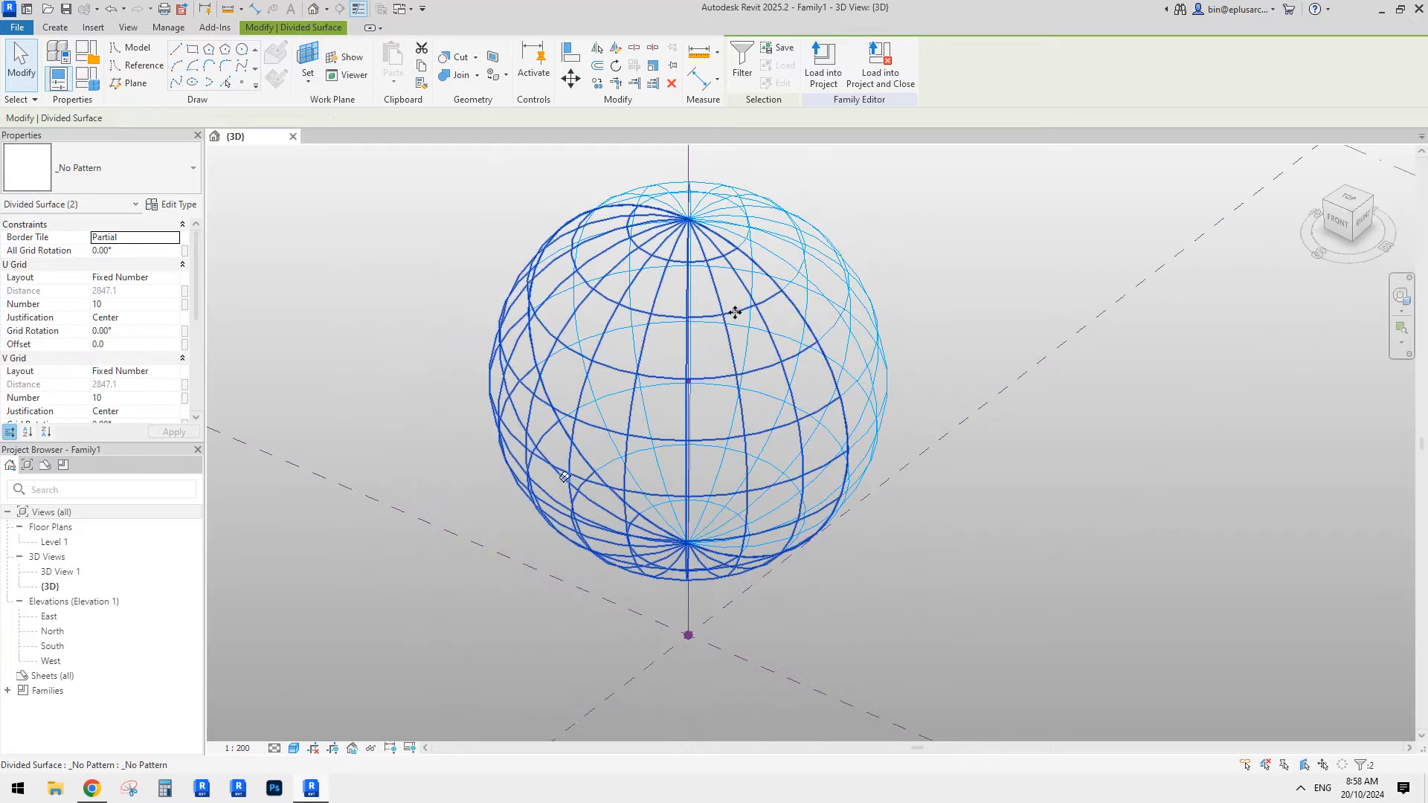
middle_click_drag(729, 338, 550, 287, "shift")
scroll(775, 368, "up", 2)
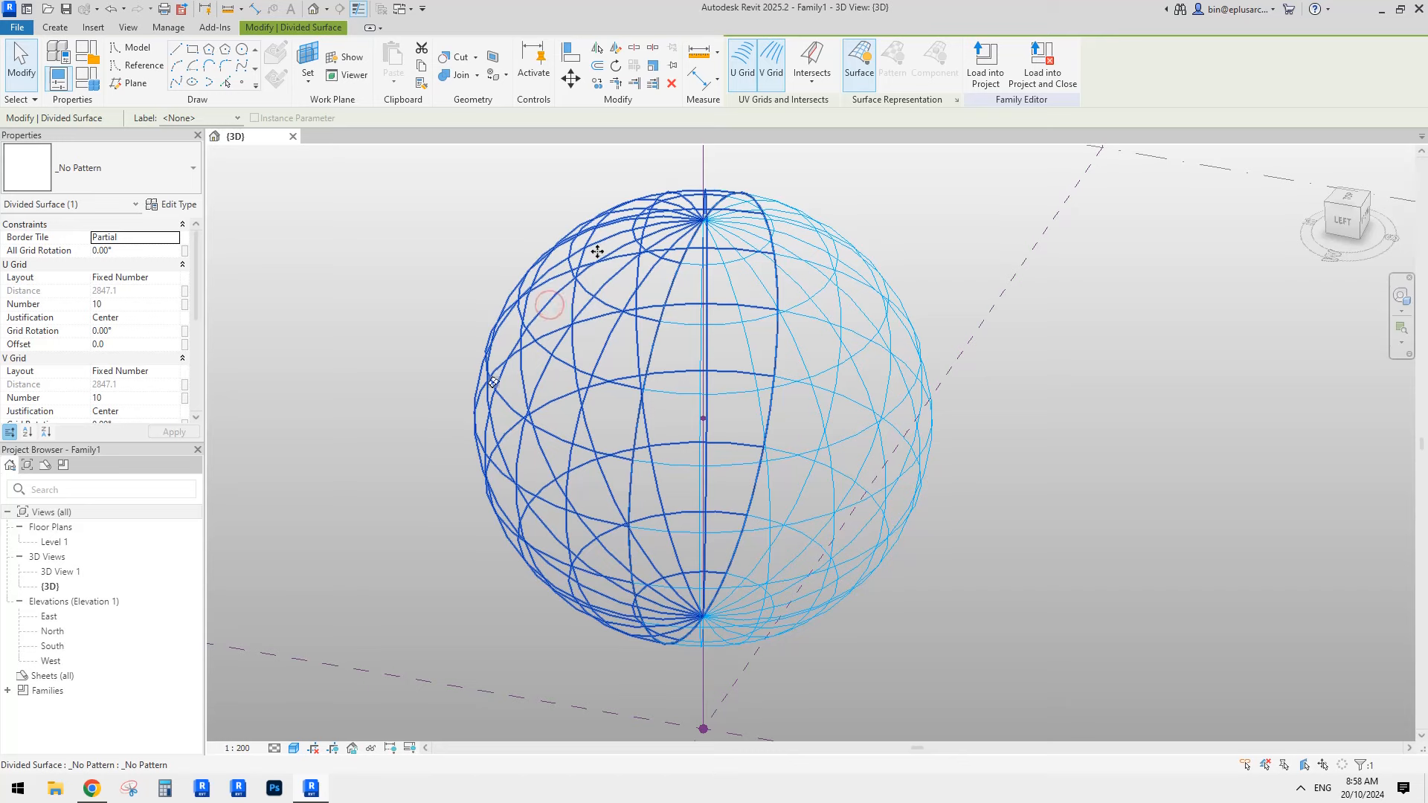
left_click(821, 304)
middle_click_drag(835, 313, 748, 284)
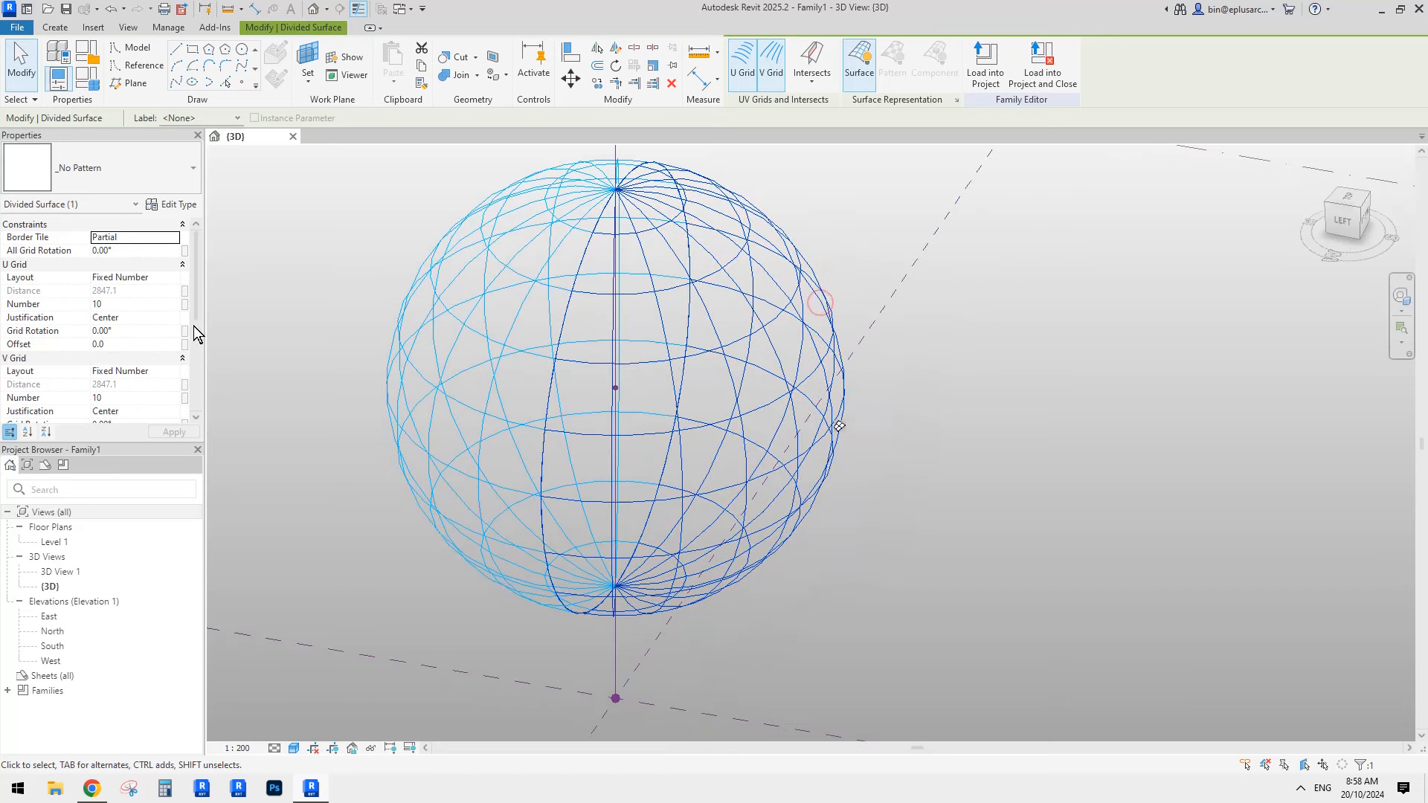
double_click(145, 305)
type("20")
double_click(133, 398)
type("2")
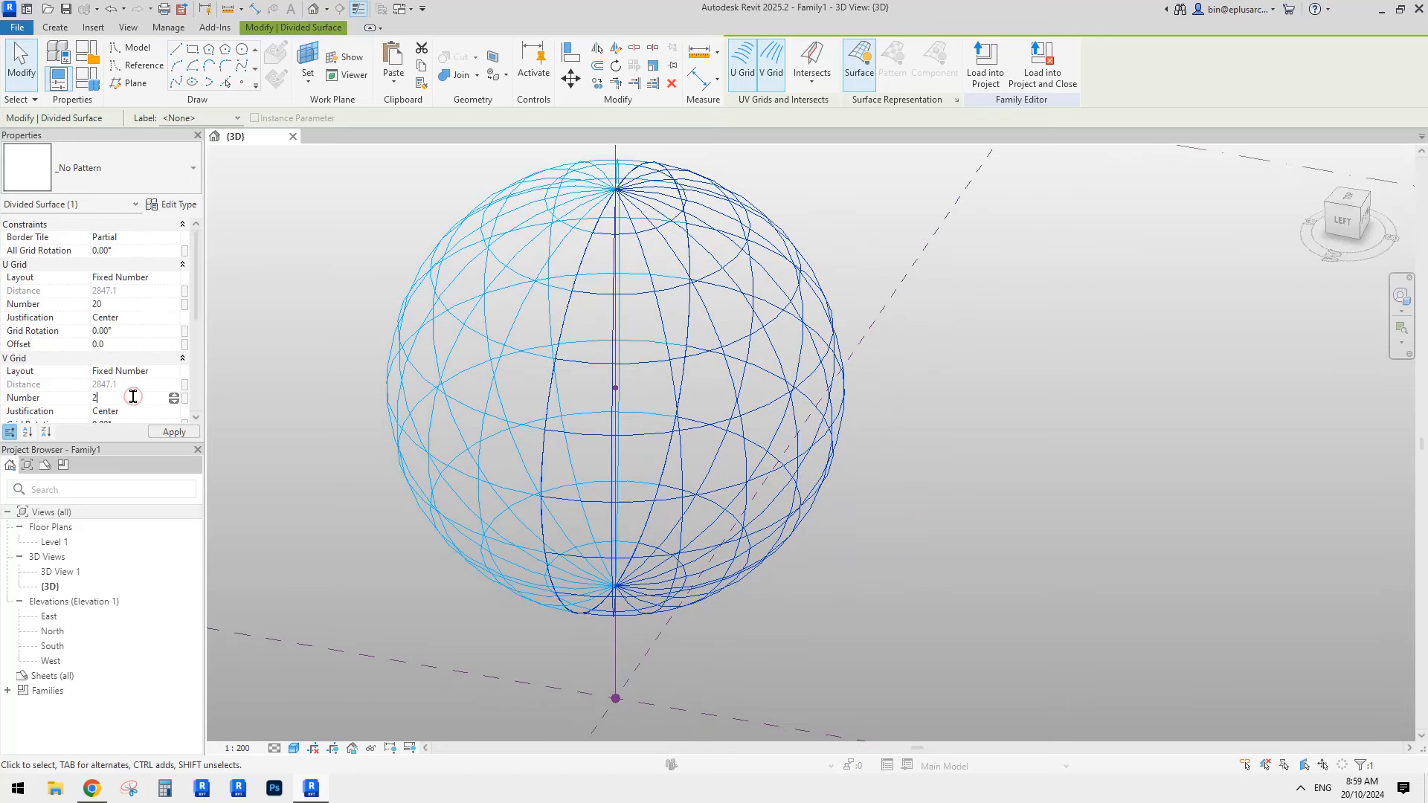
middle_click_drag(735, 291, 584, 199)
key("Escape")
Turn on the display of nodes in the surface representation of the front half's divided surface
middle_click_drag(734, 382, 778, 372, "shift")
middle_click_drag(674, 250, 653, 296, "shift")
scroll(653, 297, "up", 2)
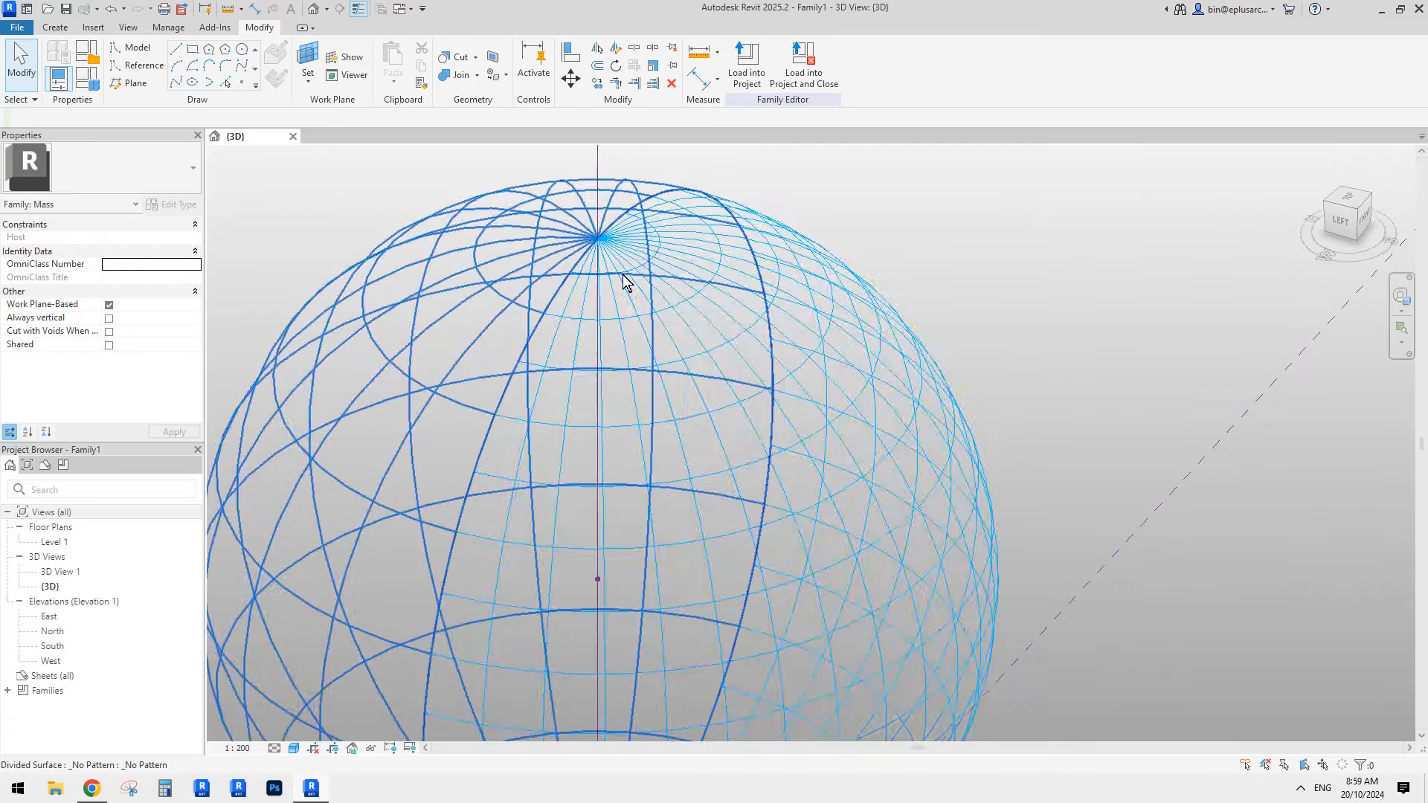
scroll(720, 287, "down", 2)
middle_click_drag(720, 288, 739, 372, "shift")
left_click(740, 372)
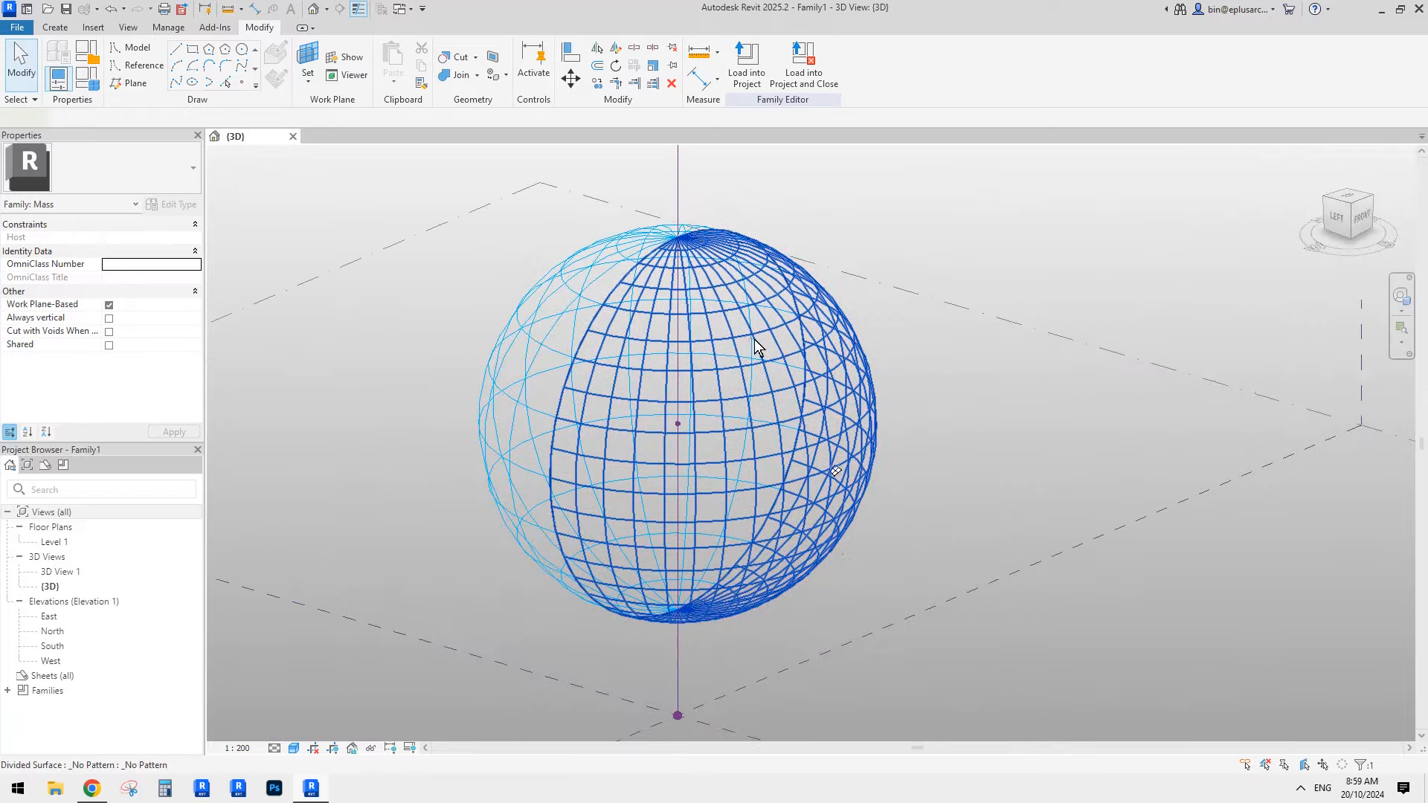
left_click(959, 100)
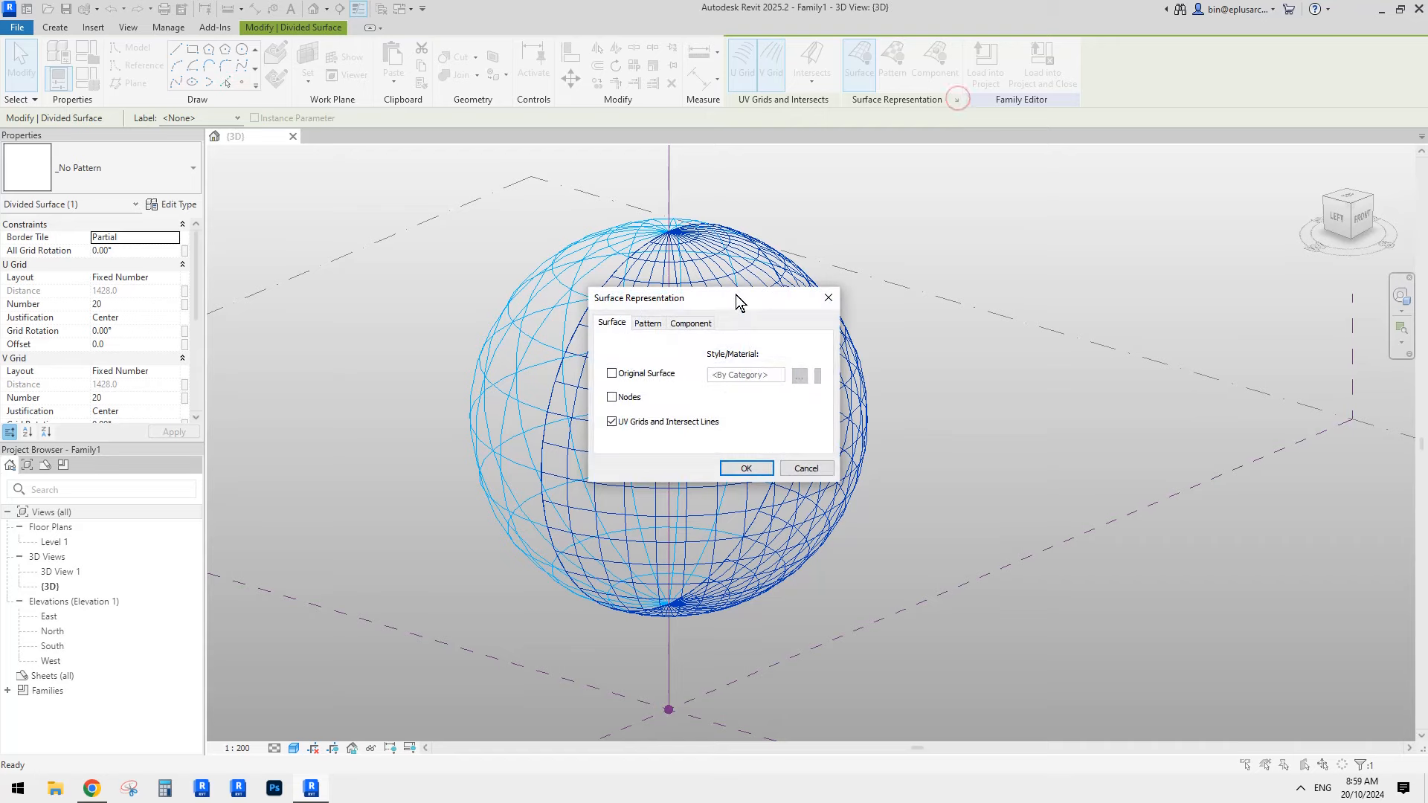
left_click(614, 396)
left_click(745, 467)
middle_click_drag(930, 365, 900, 342, "shift")
scroll(690, 243, "up", 5)
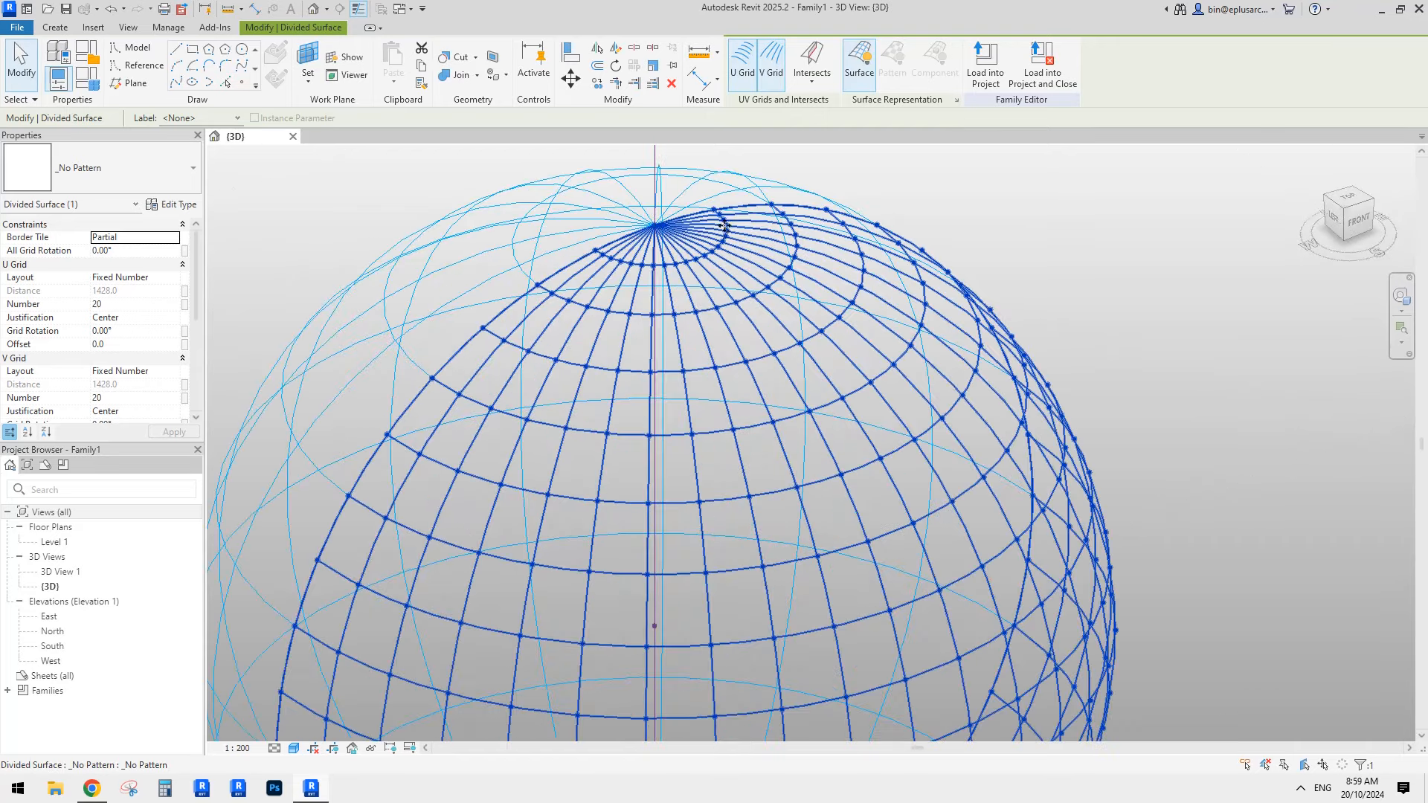
Compare the grid near the sphere's pole with the tree house photo in Chrome, and examine both sphere halves in Revit
left_click(95, 788)
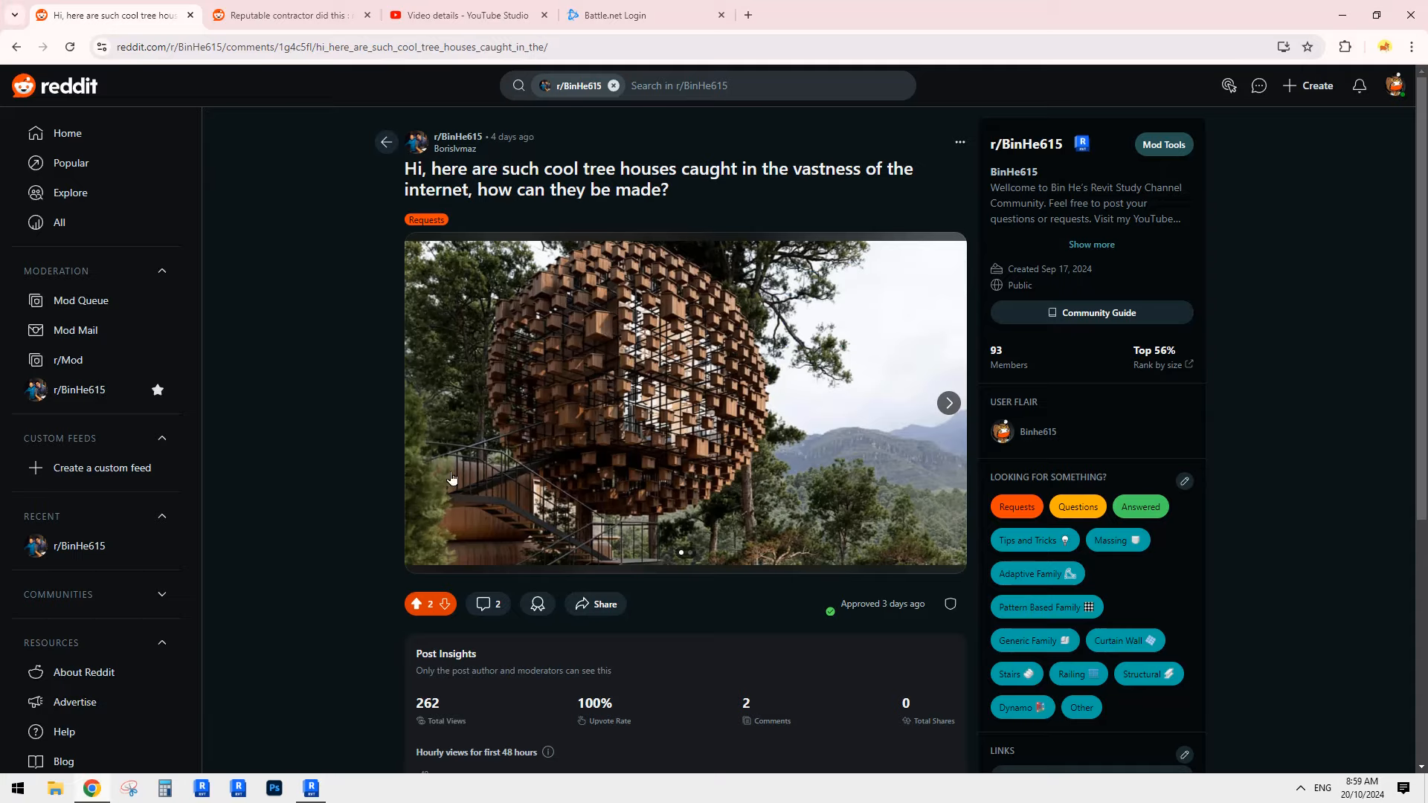
left_click(310, 787)
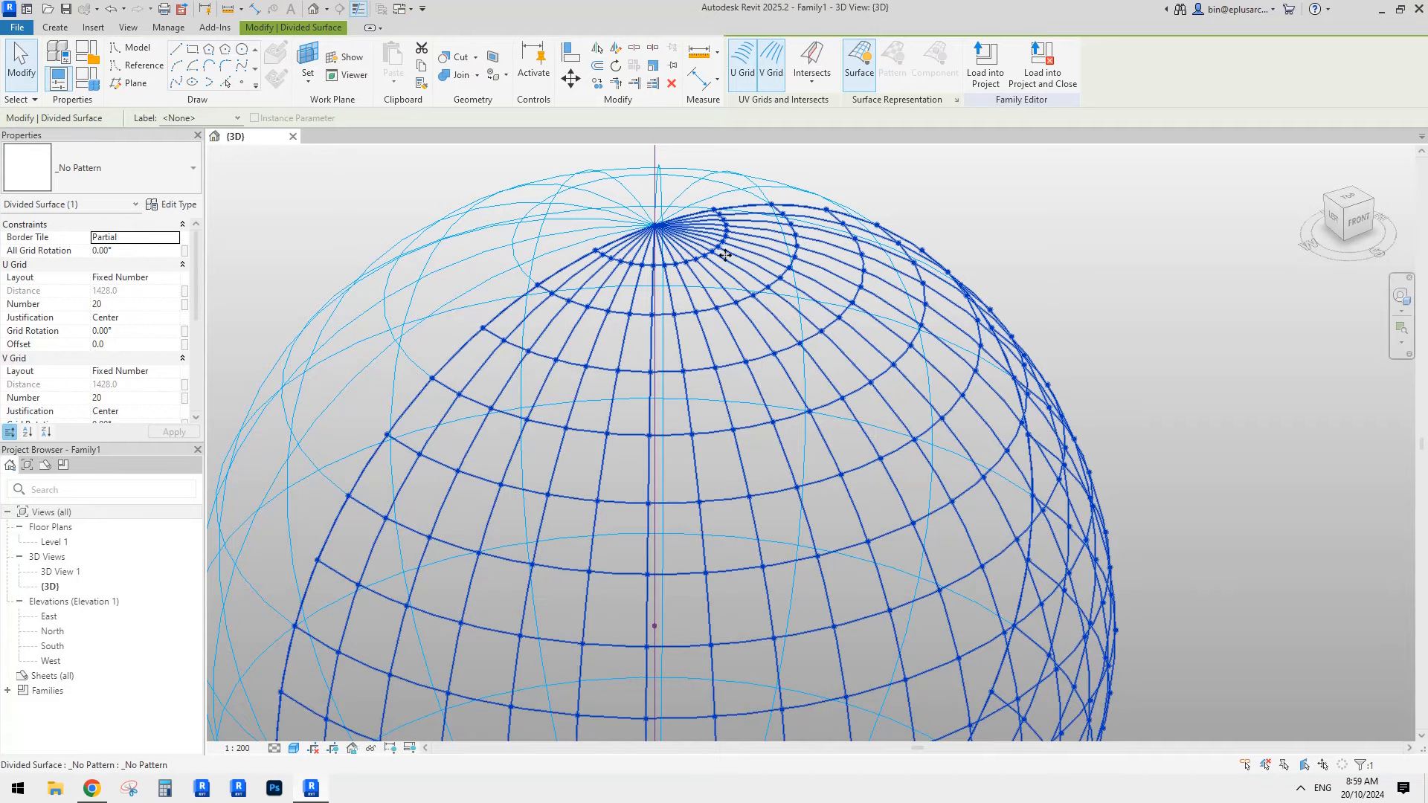
middle_click_drag(720, 275, 674, 283)
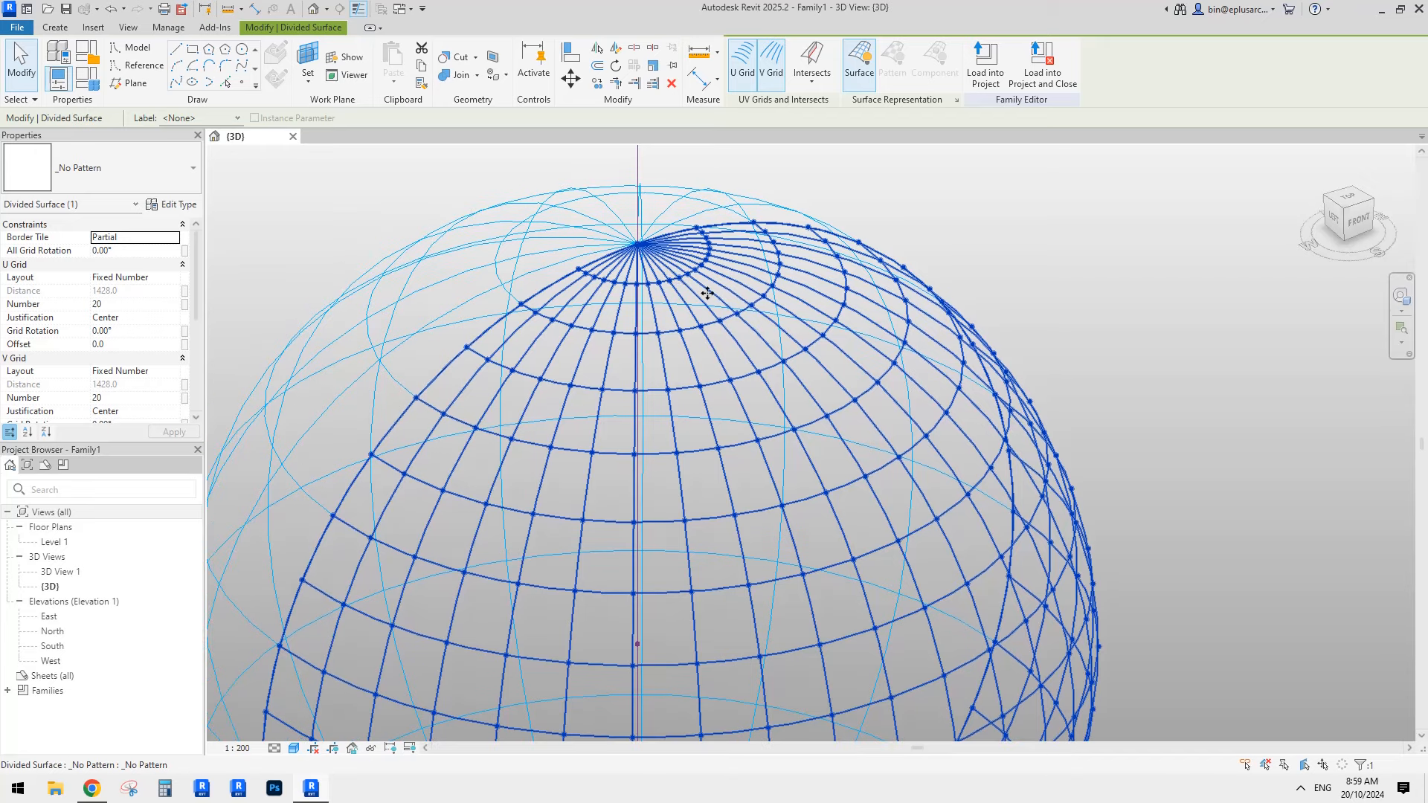
scroll(689, 288, "down", 5)
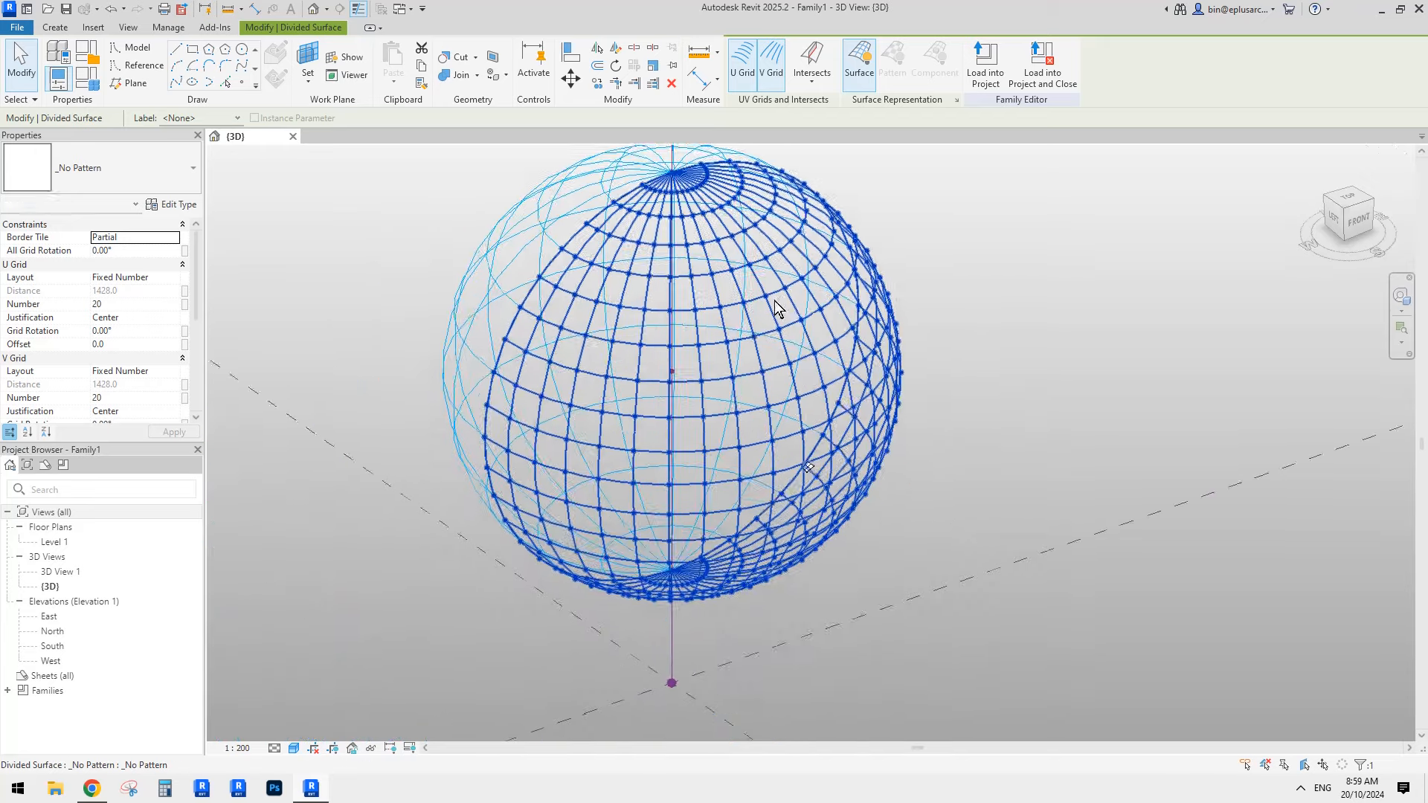
middle_click_drag(689, 287, 708, 439, "shift")
key("Escape")
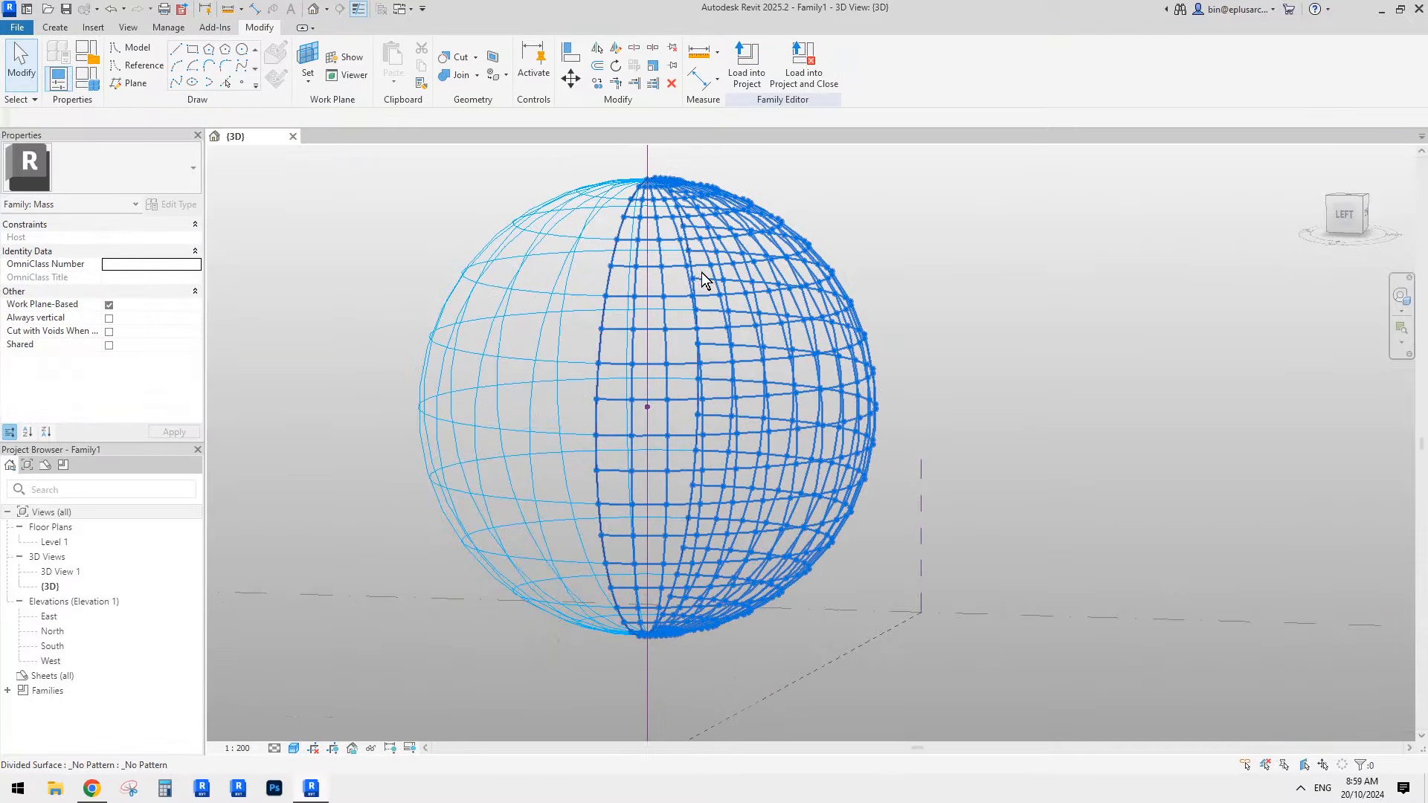
middle_click_drag(705, 281, 673, 260, "shift")
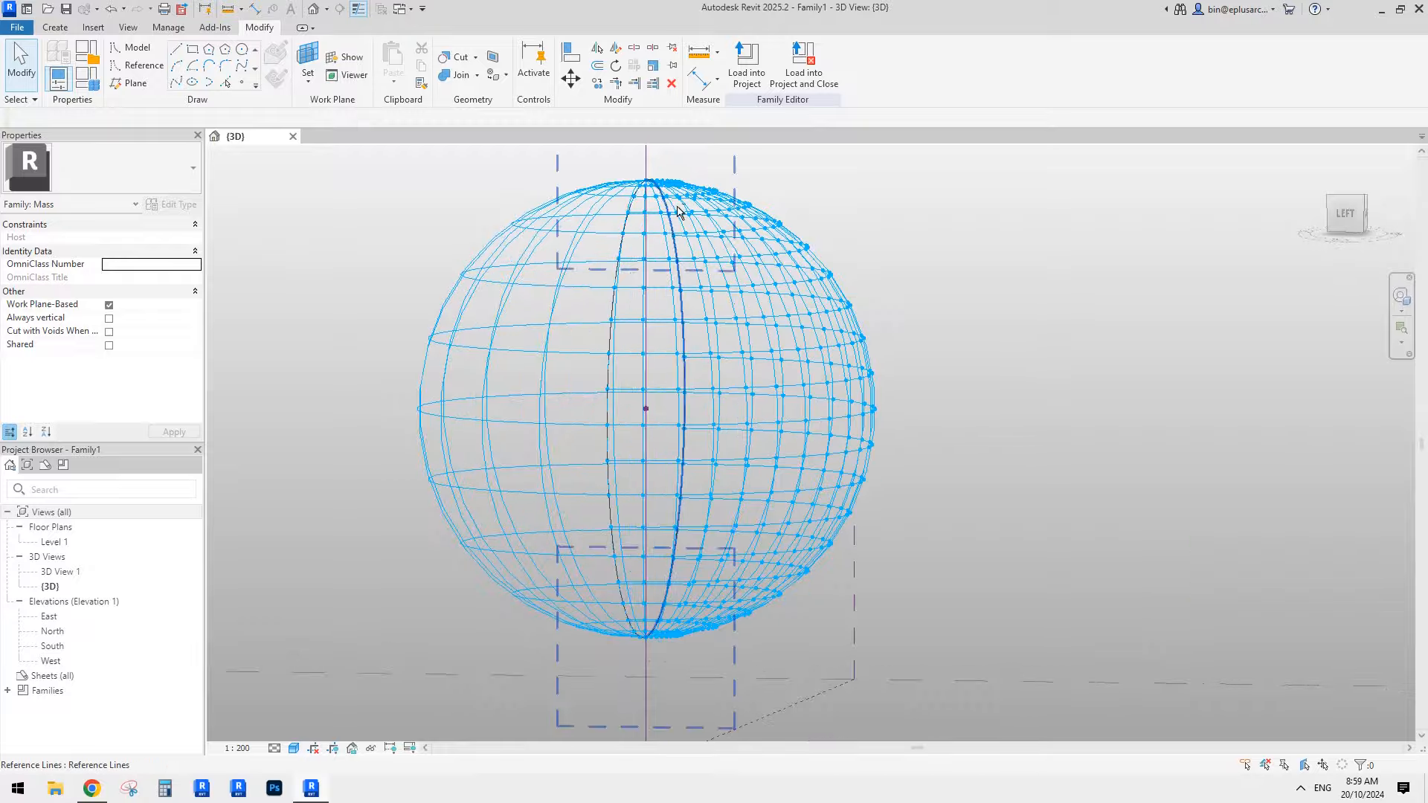
middle_click_drag(678, 212, 716, 257, "shift")
middle_click_drag(799, 419, 835, 460, "shift")
Delete the divided surface with the denser grid from the sphere's front half
left_click(807, 357)
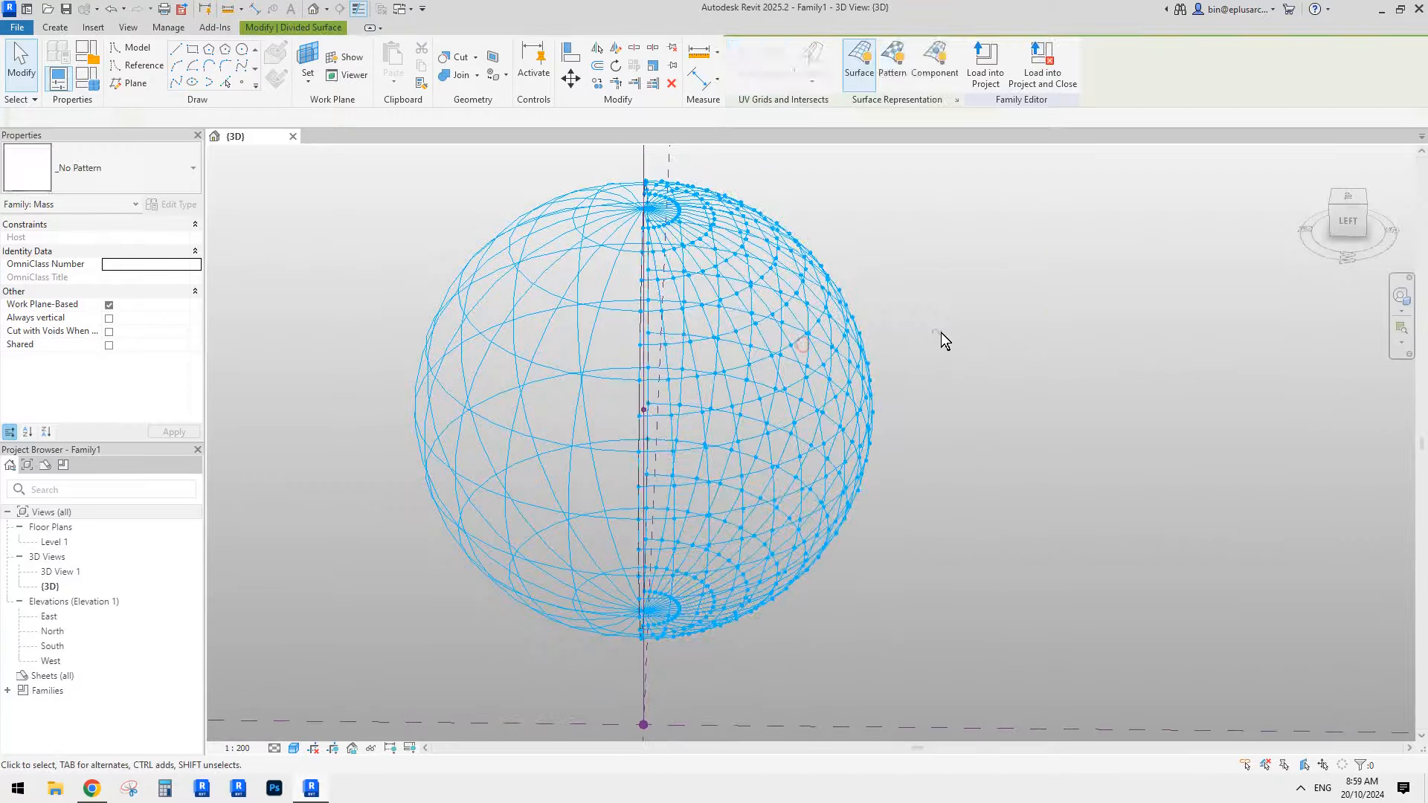
left_click(938, 332)
middle_click_drag(938, 332, 1042, 328, "shift")
left_click(820, 345)
key("Delete")
Set the sweep angle of the sphere's reference arc to 90°
left_click(526, 346)
left_click(478, 394)
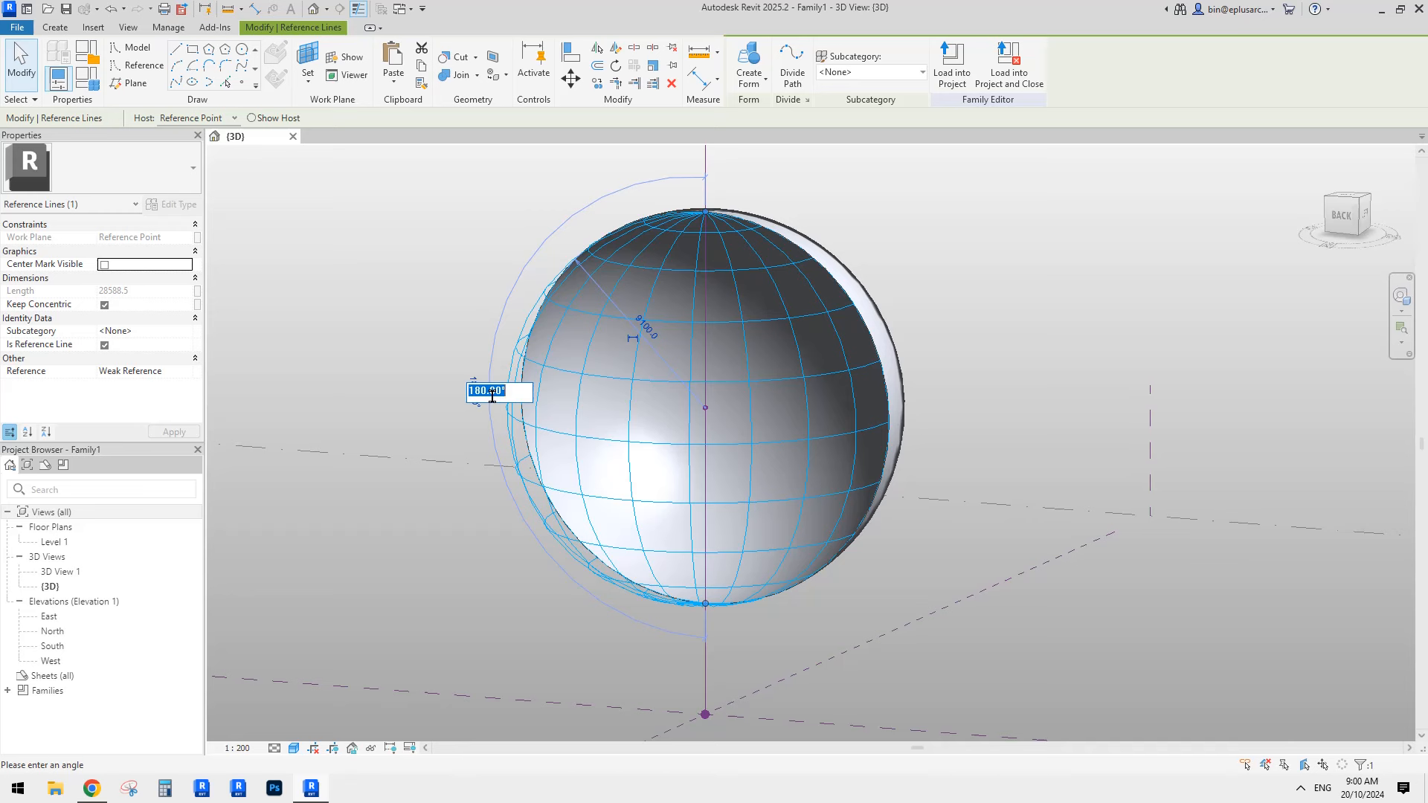
type("90")
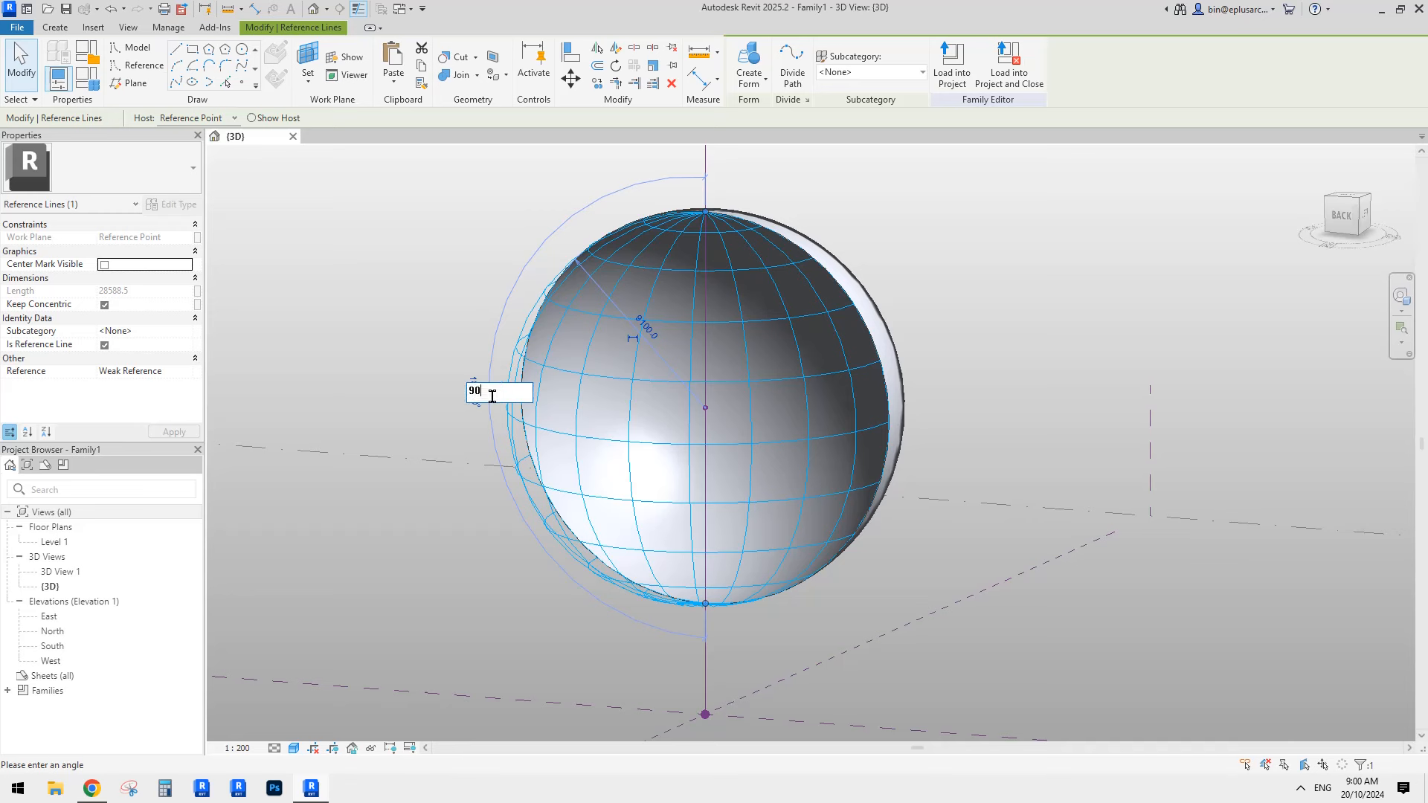